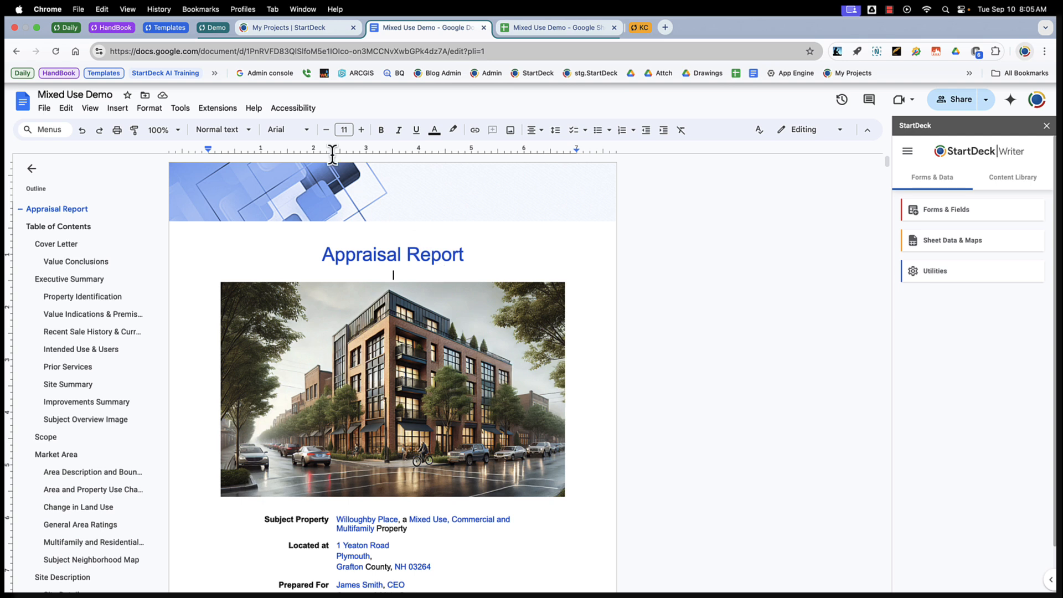
Open the StartDeck Forms & Fields panel for the document.
left_click(217, 109)
mouse_move(281, 190)
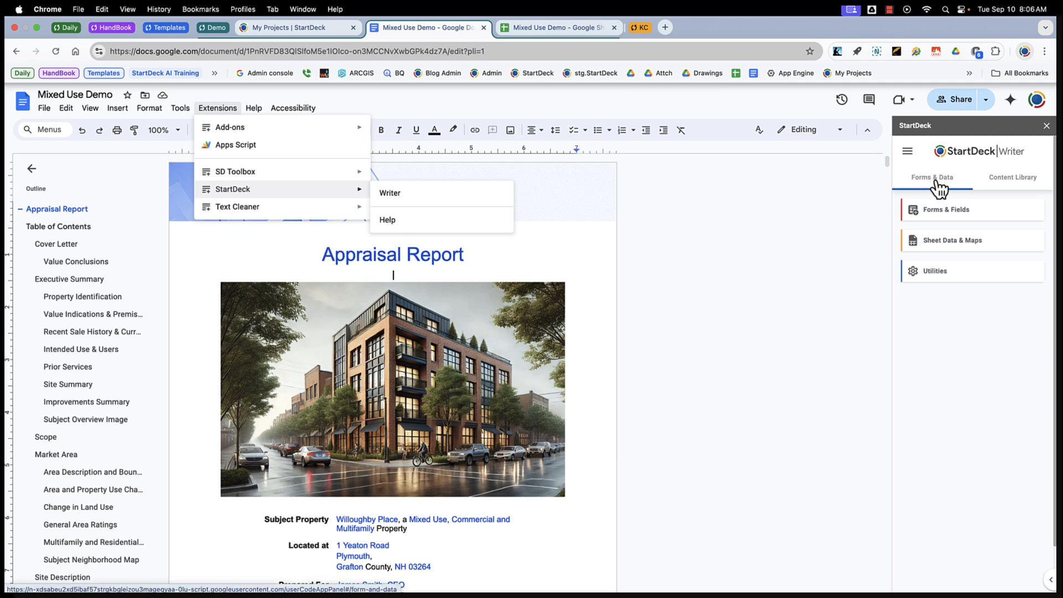
left_click(941, 212)
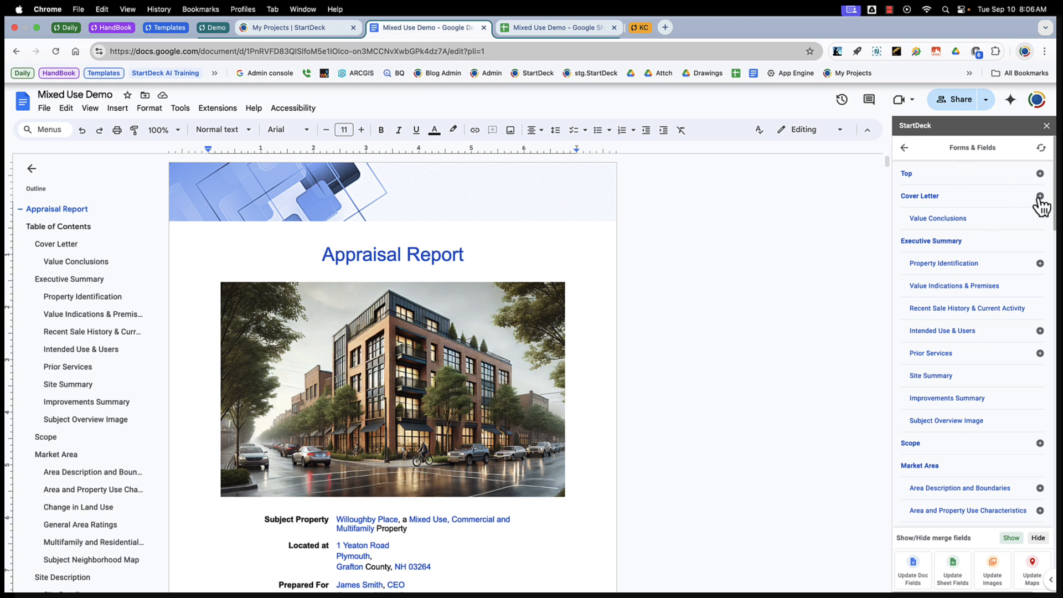
Expand the Intended Use & Users section and browse the Intended Use of Report options.
left_click(1040, 330)
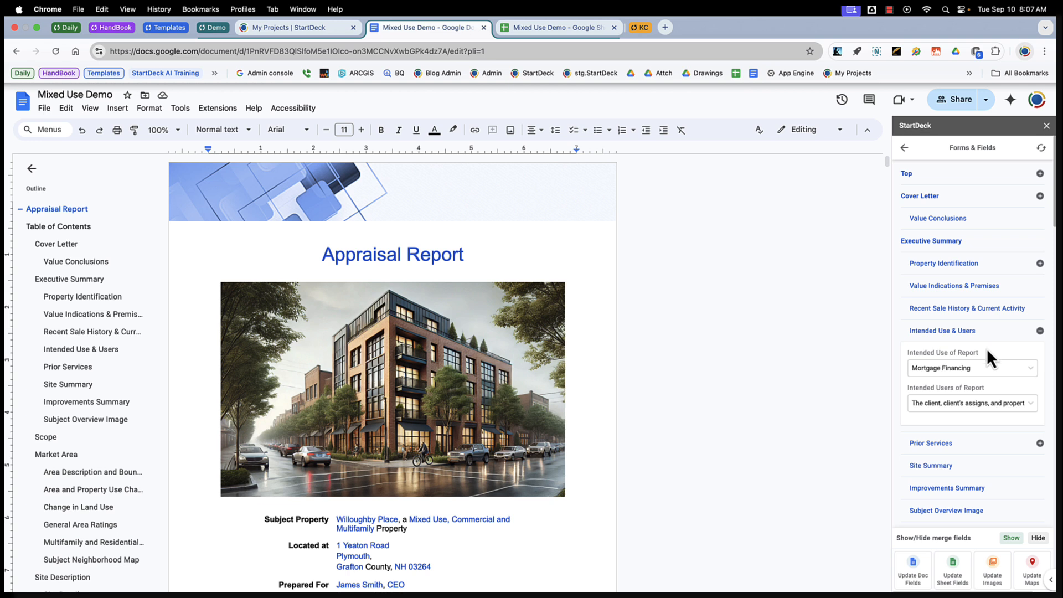
left_click(981, 368)
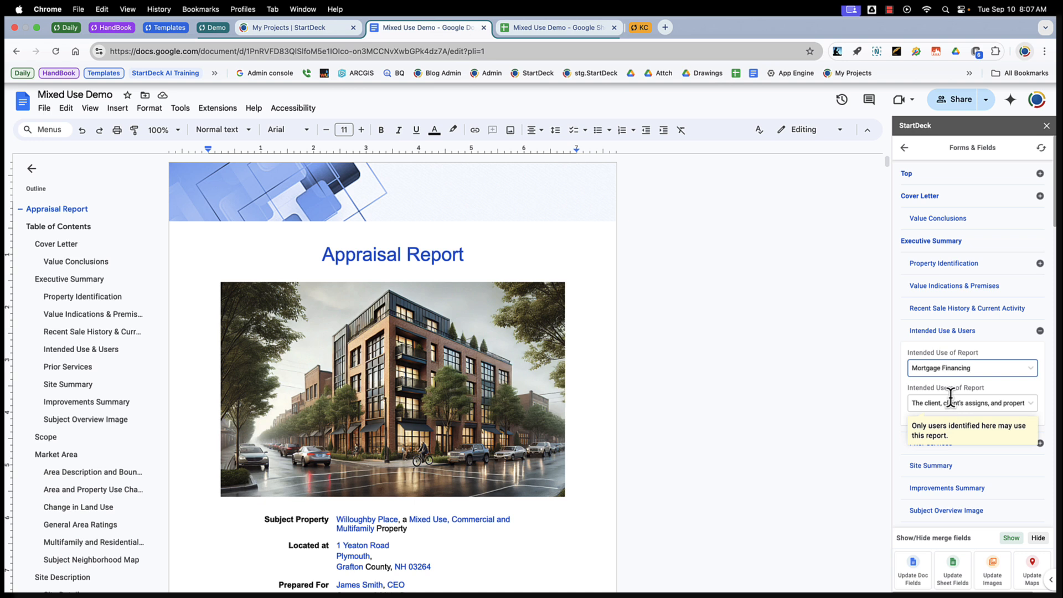
left_click(908, 369)
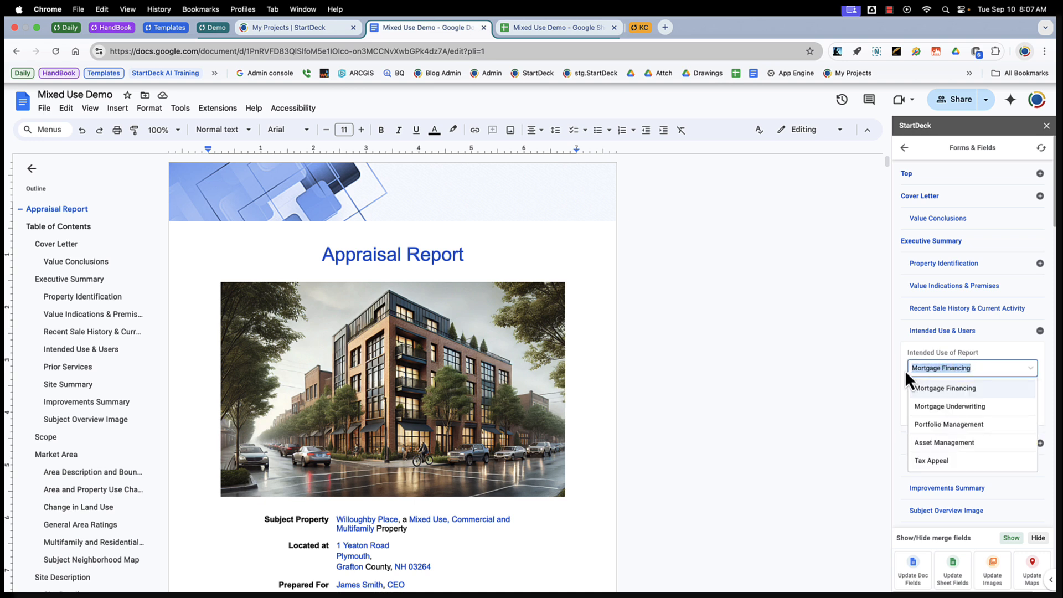
type("hand")
left_click(992, 354)
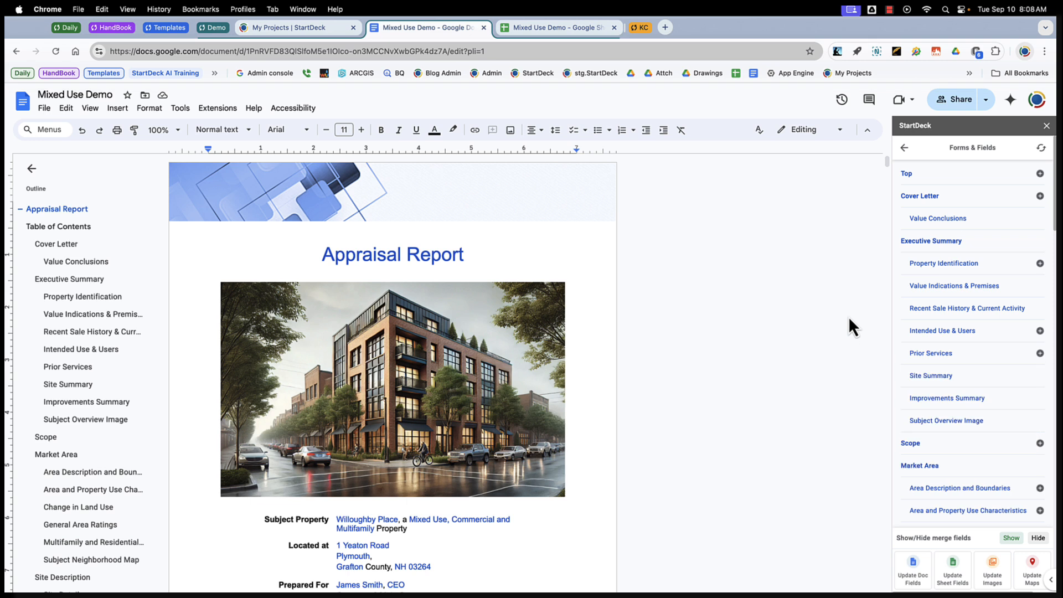
Update the document fields from the sidebar form.
left_click(913, 573)
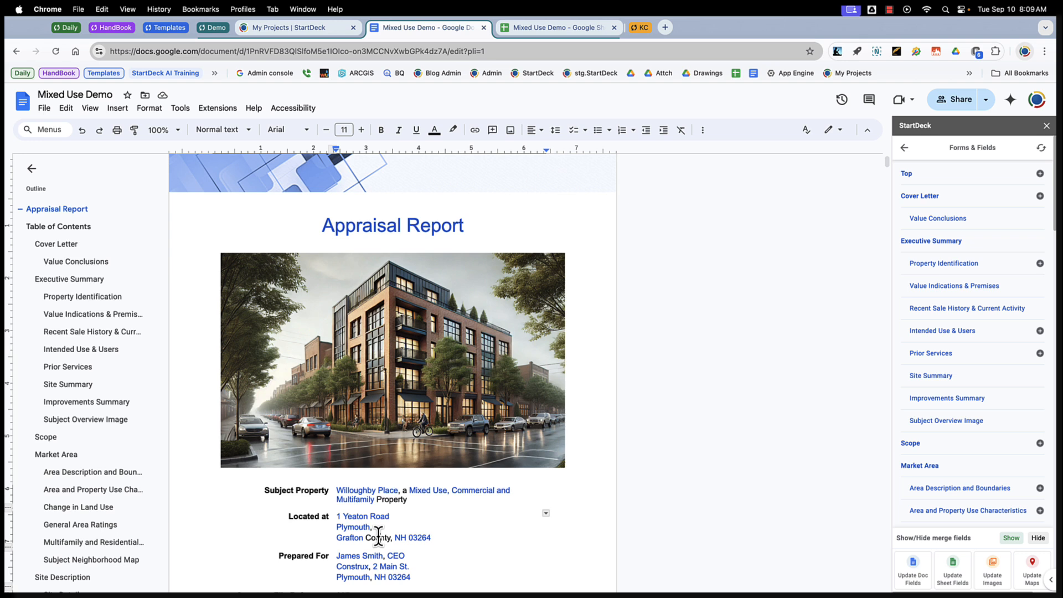
left_click(380, 536)
Hide the merge field highlighting in the document and show it again.
left_click(1038, 538)
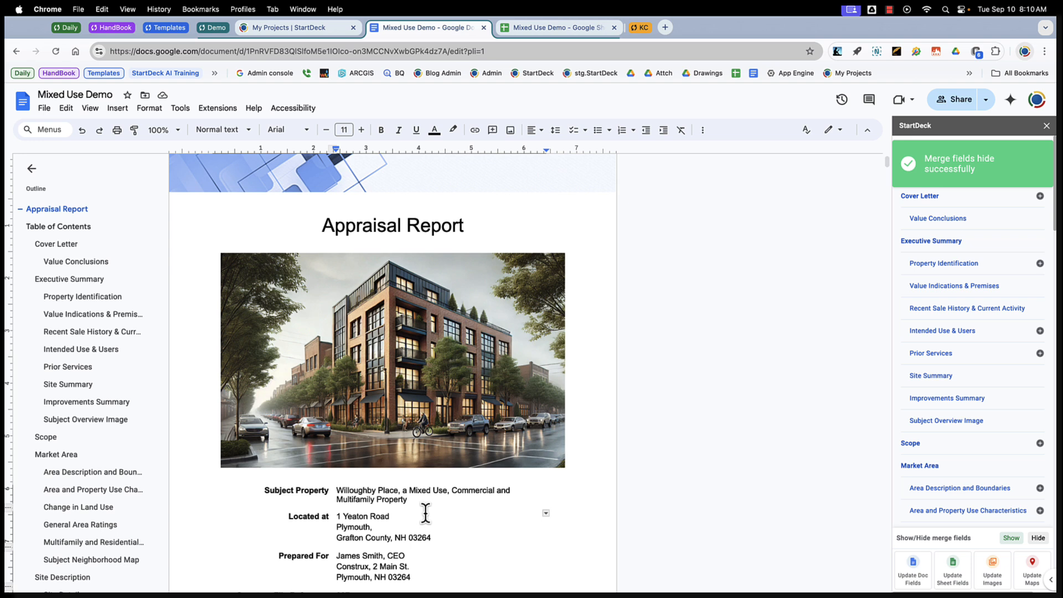
left_click(1011, 538)
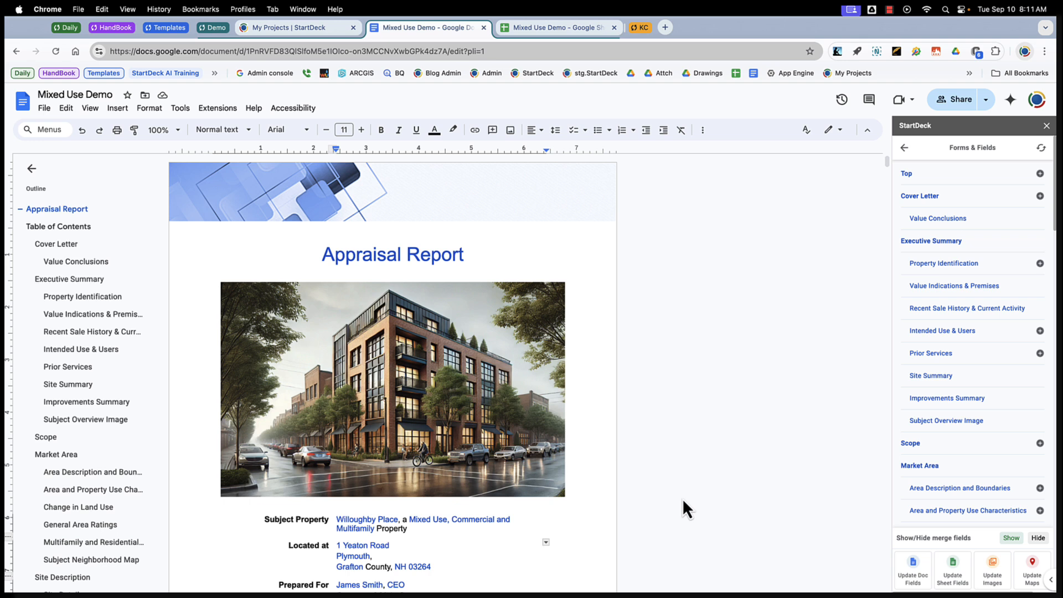
Place the cursor on the empty line below the title and open the Create Fields utility.
left_click(409, 273)
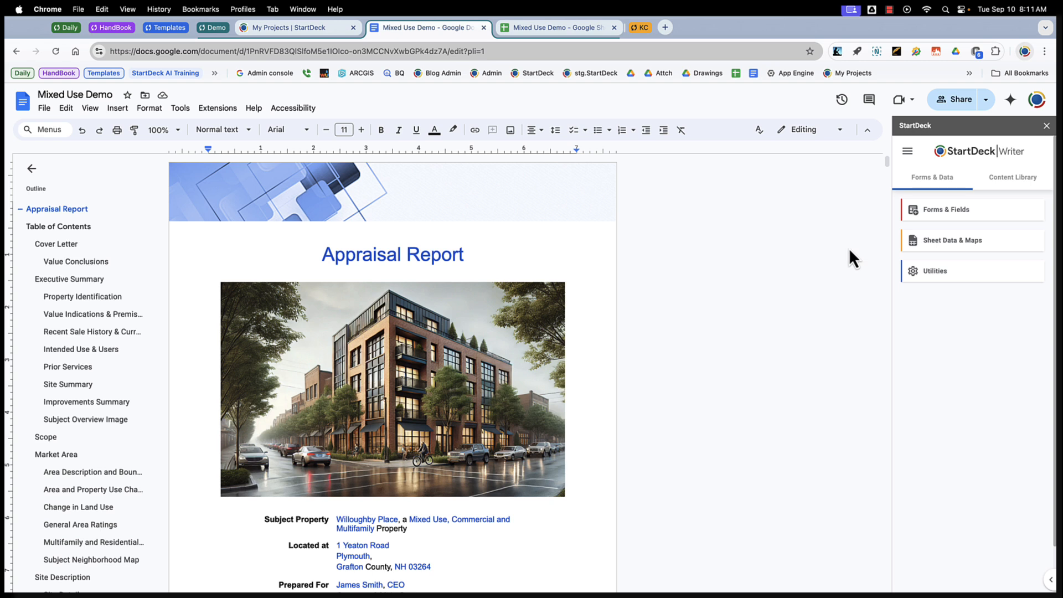
left_click(931, 273)
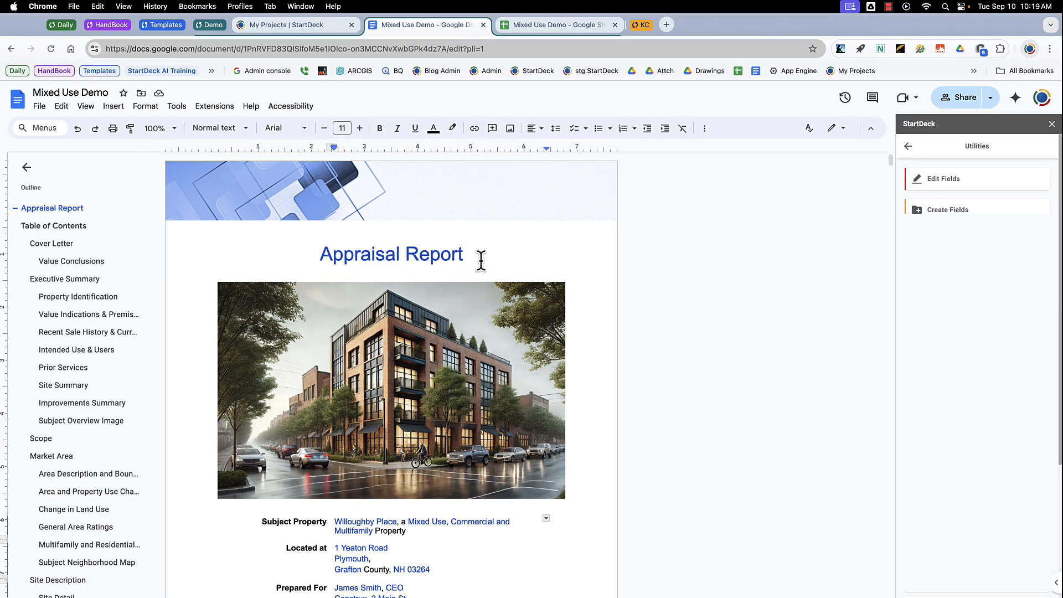
left_click(393, 275)
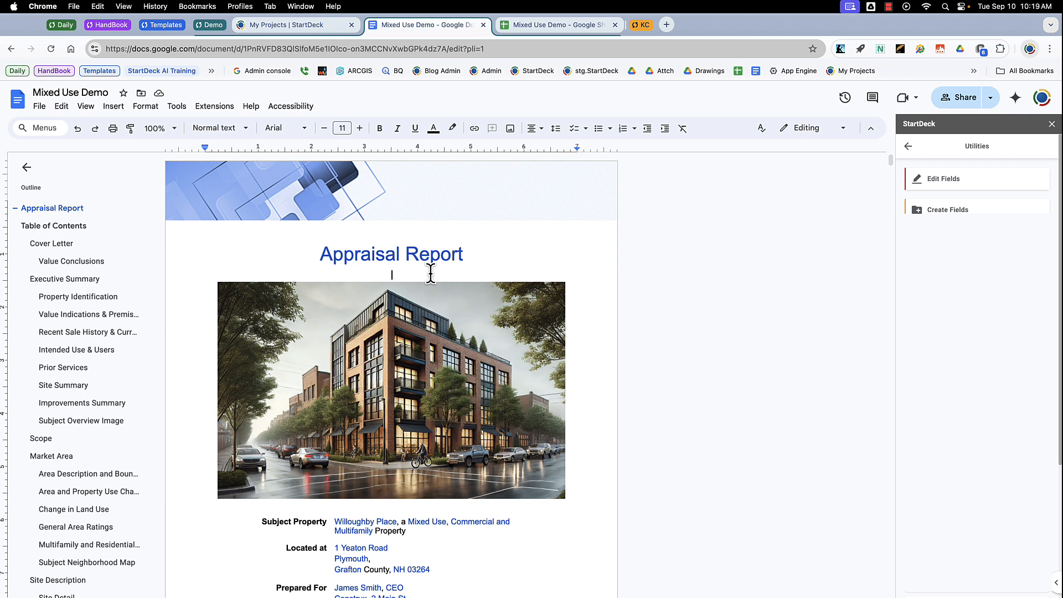
left_click(948, 211)
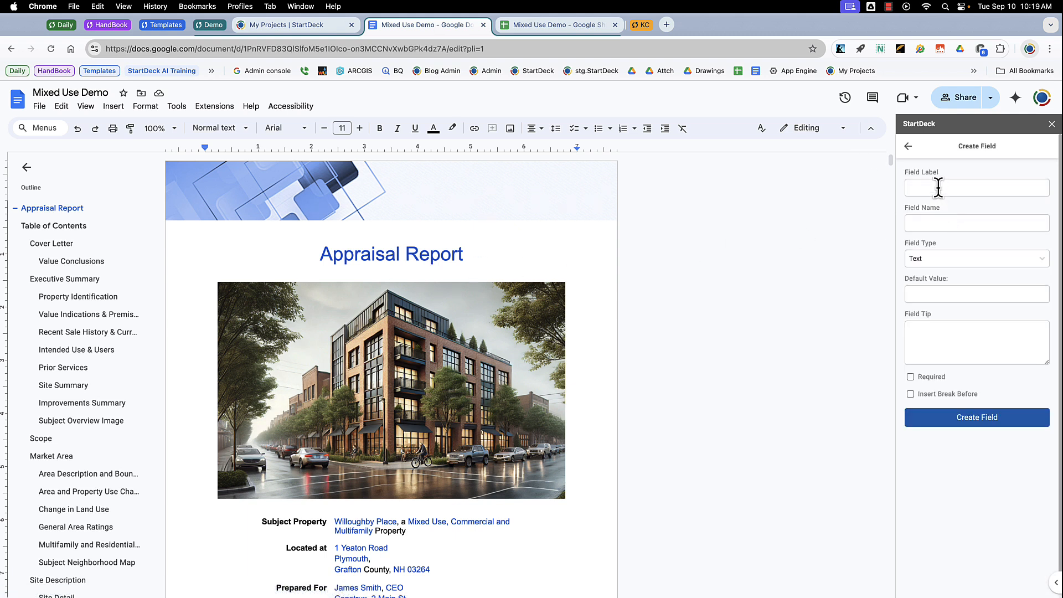
Label the new field New Field and set its type to Combo-Box (select or enter).
left_click(938, 187)
type("New Field")
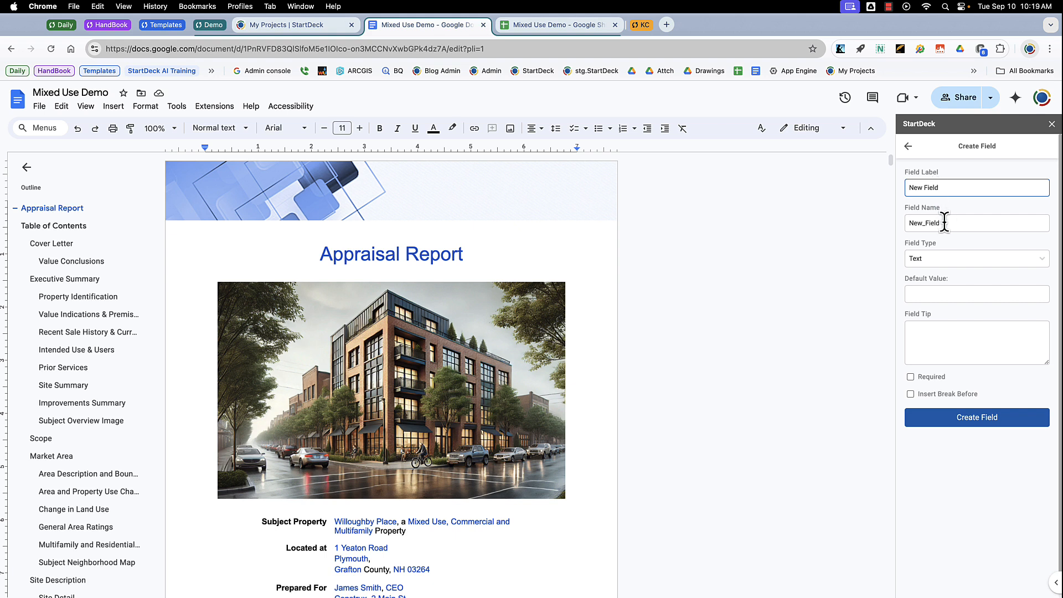
left_click(948, 258)
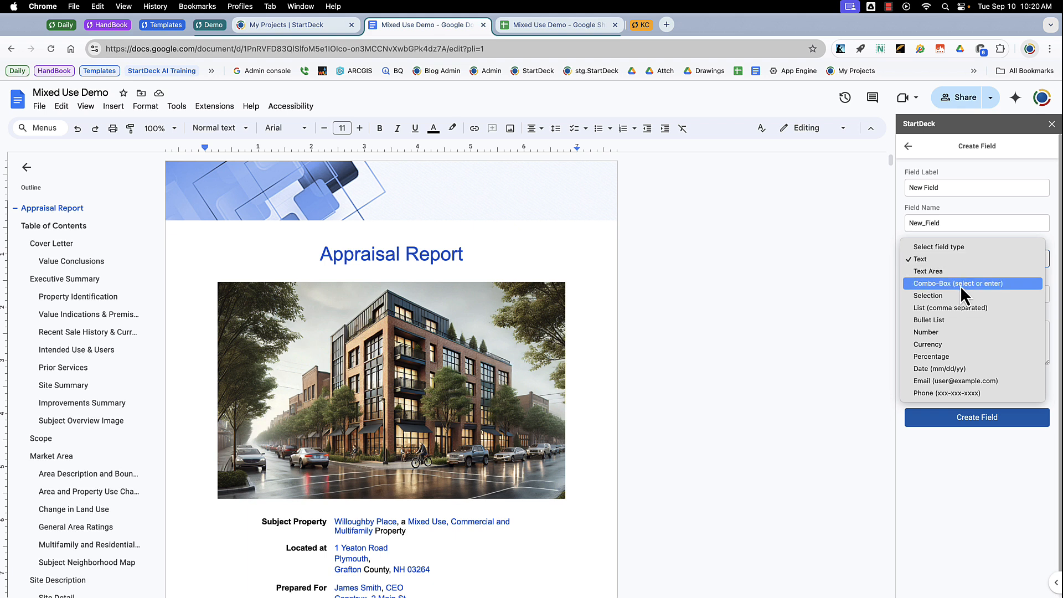
left_click(960, 284)
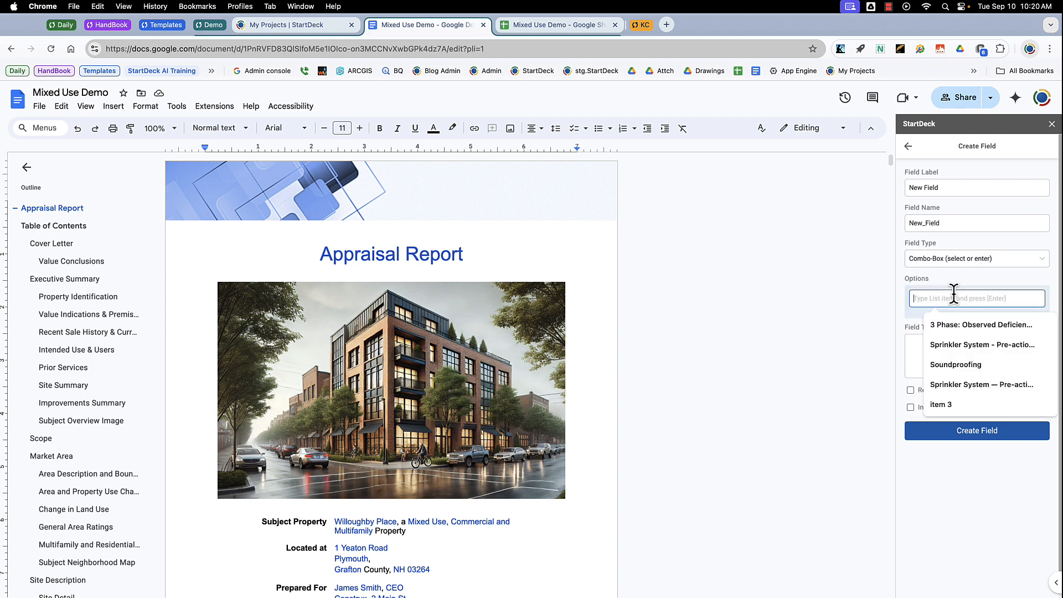
Add the options Option 1, Option 2 and Option 3 to the field.
type("Option")
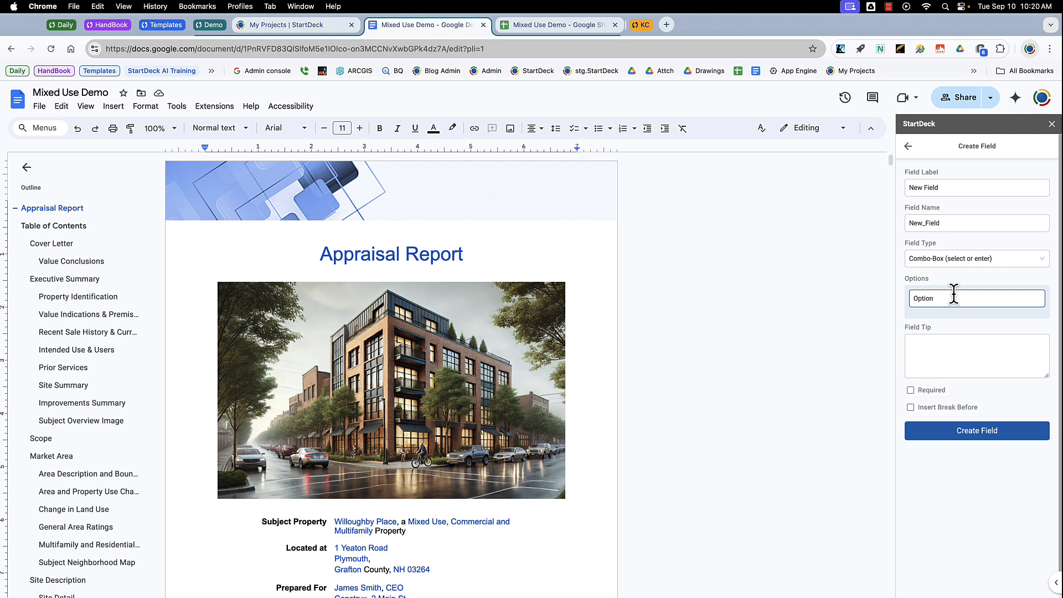
type(" 1")
key("Return")
type("Option 2")
key("Return")
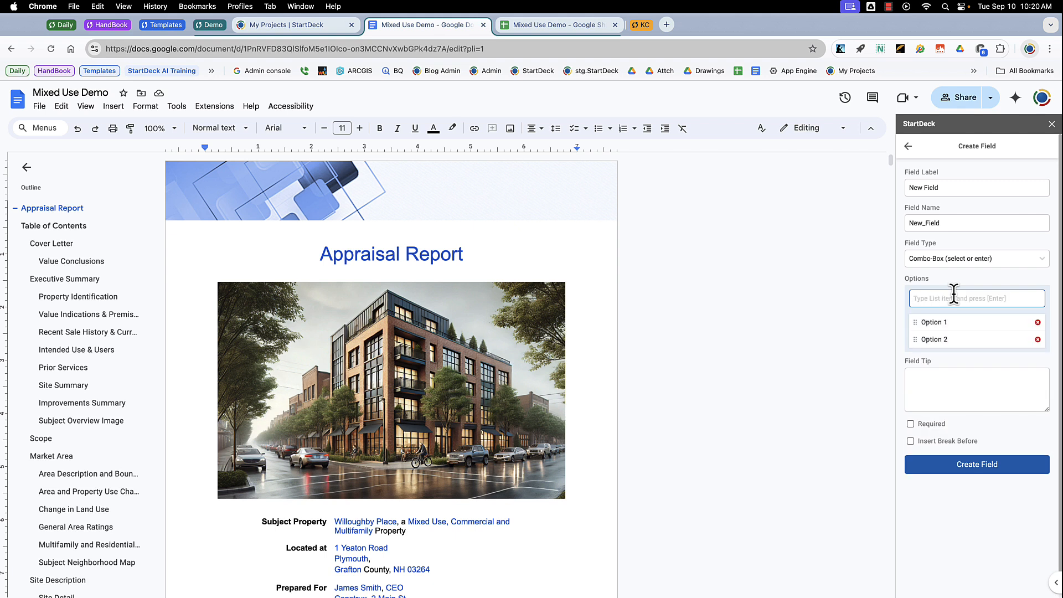
type("Option 3")
key("Return")
Enter the field tip Tip here and create the field.
left_click(949, 393)
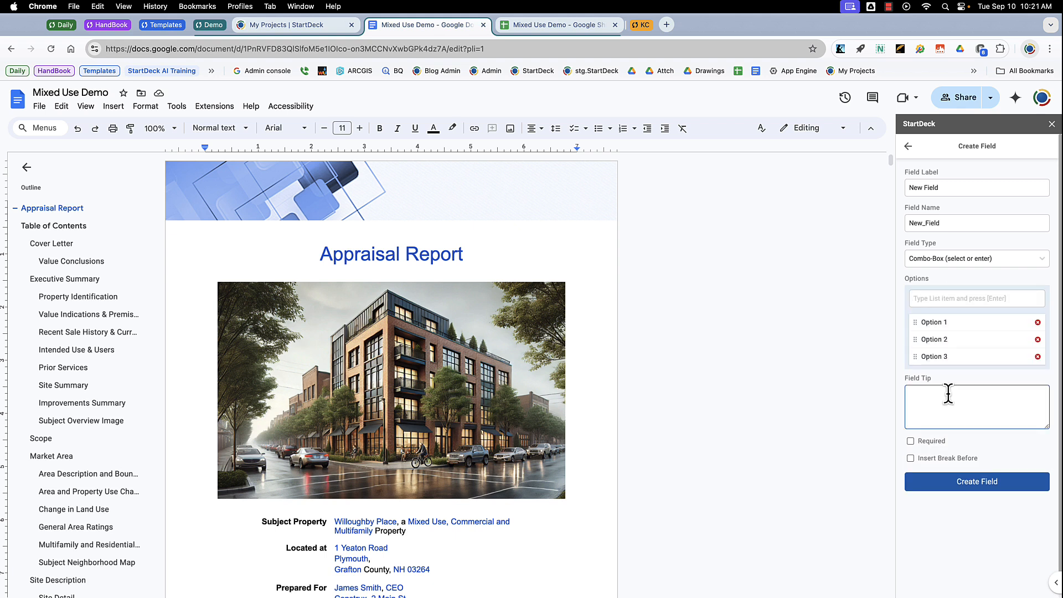
type("Tip here")
left_click(977, 483)
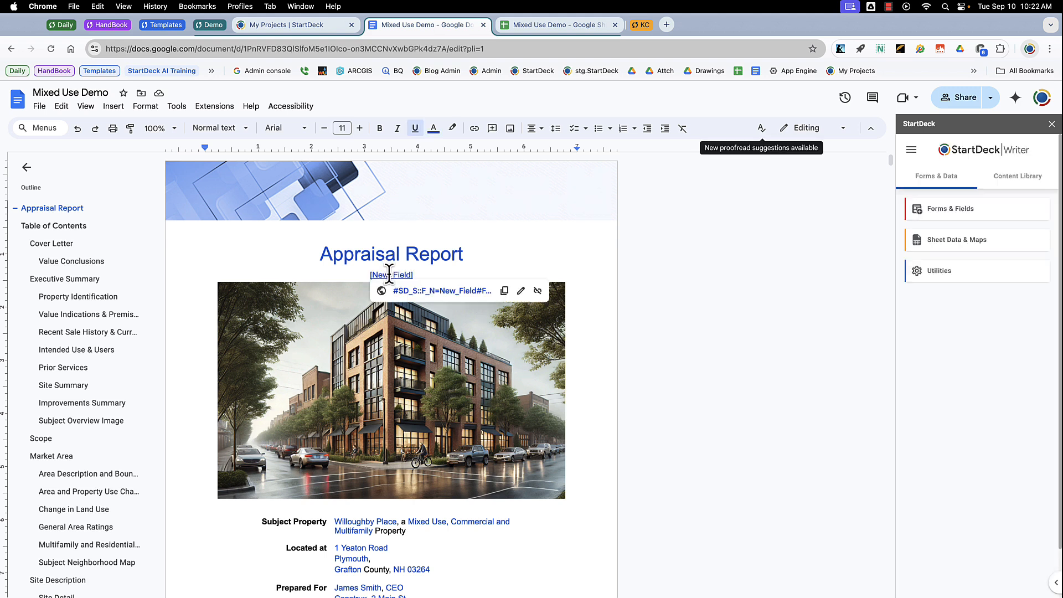
Set New Field in the Top section of Forms & Fields to My Option and update the document fields.
left_click(946, 217)
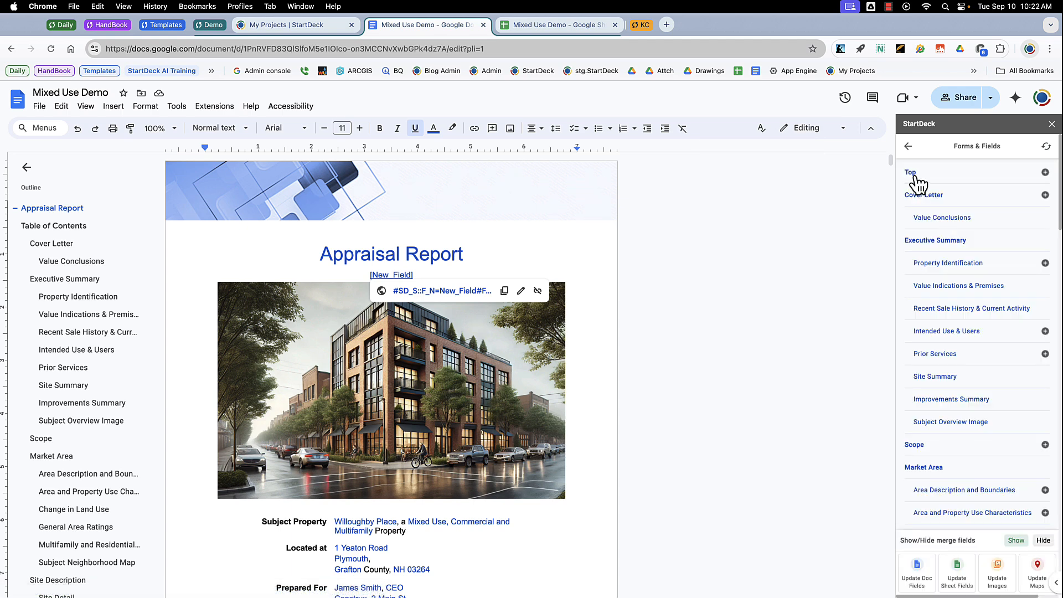
left_click(919, 183)
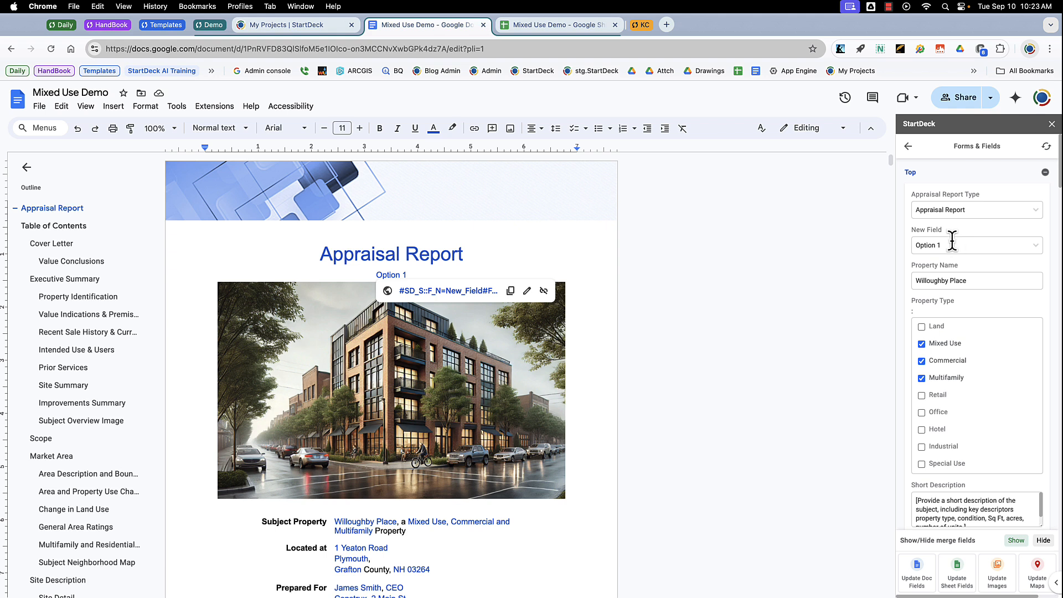
left_click(952, 242)
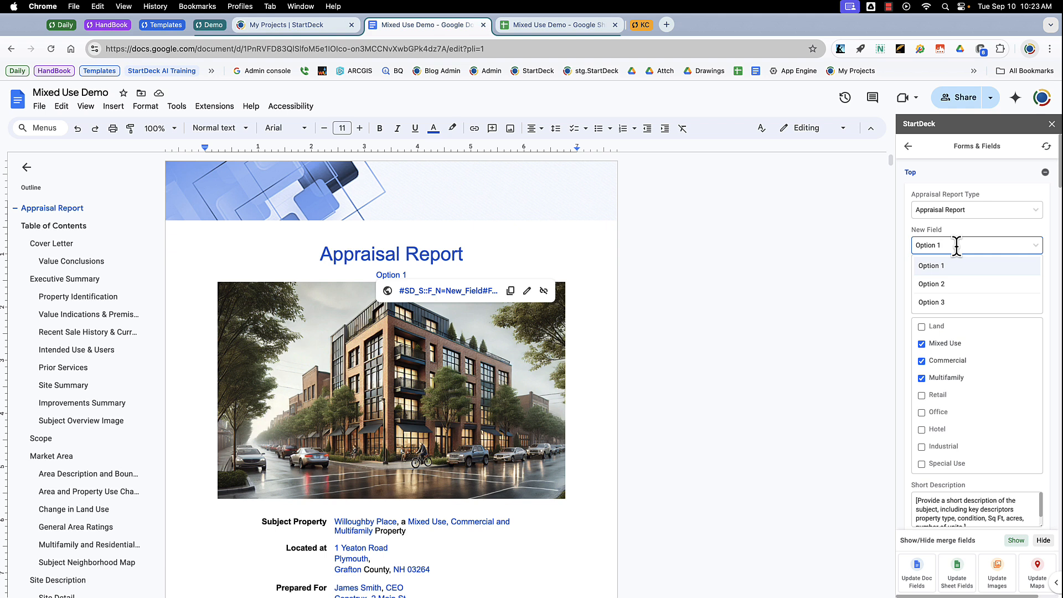
key("BackSpace")
type("My Option")
left_click(917, 576)
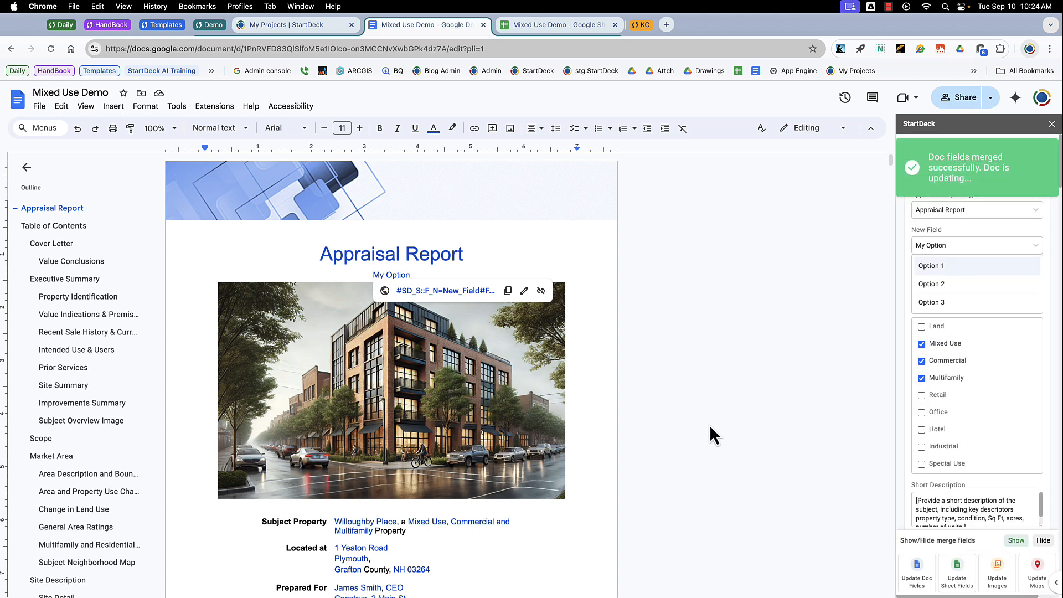
Duplicate the My Option merge field twice on new lines below the title and update the document fields.
left_click_drag(373, 274, 422, 275)
key("super+c")
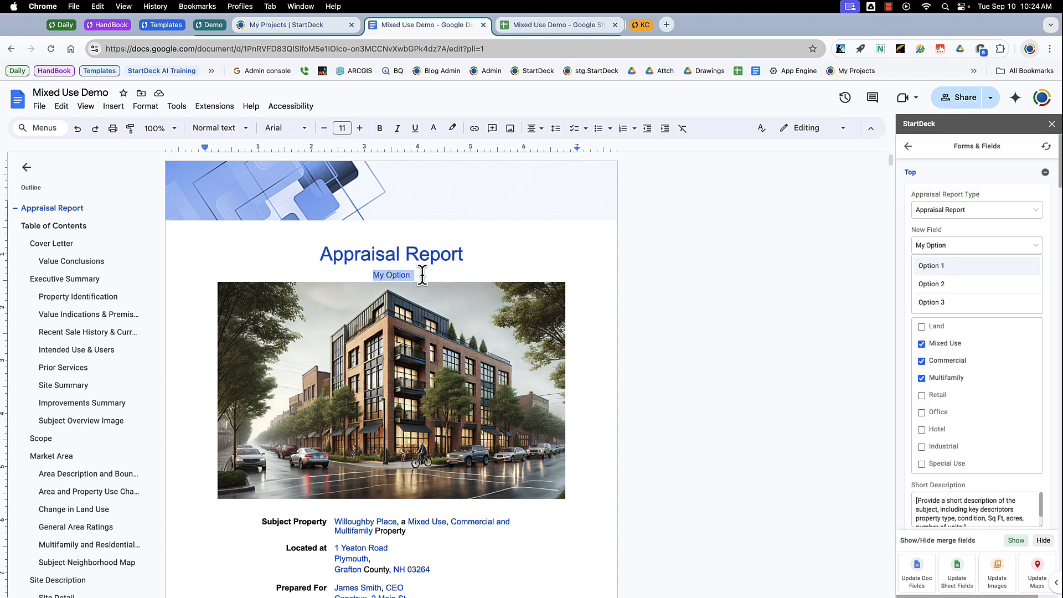
left_click(422, 275)
key("Return")
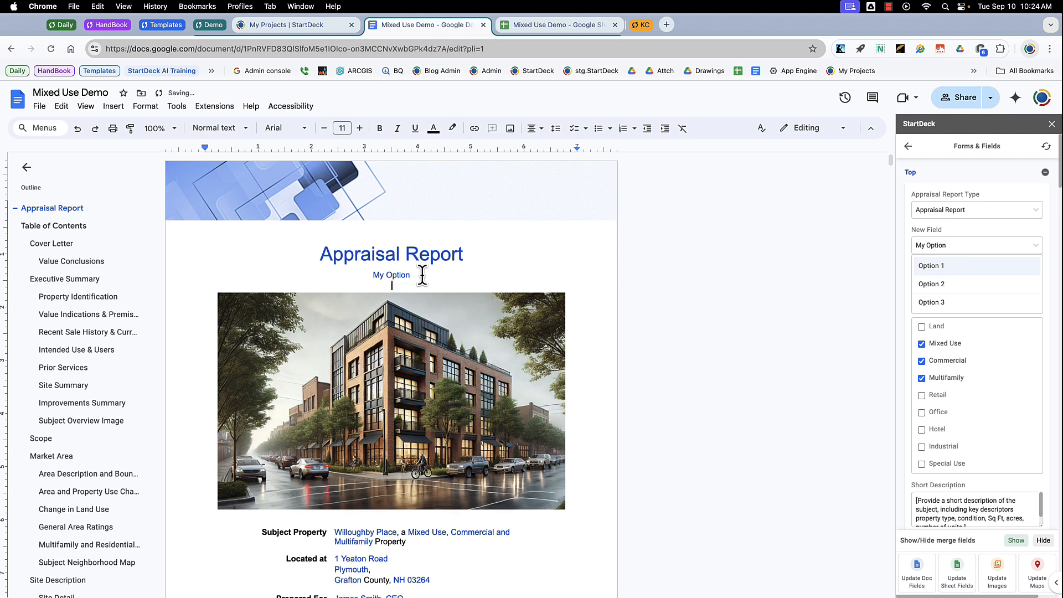
key("super+v")
key("Return")
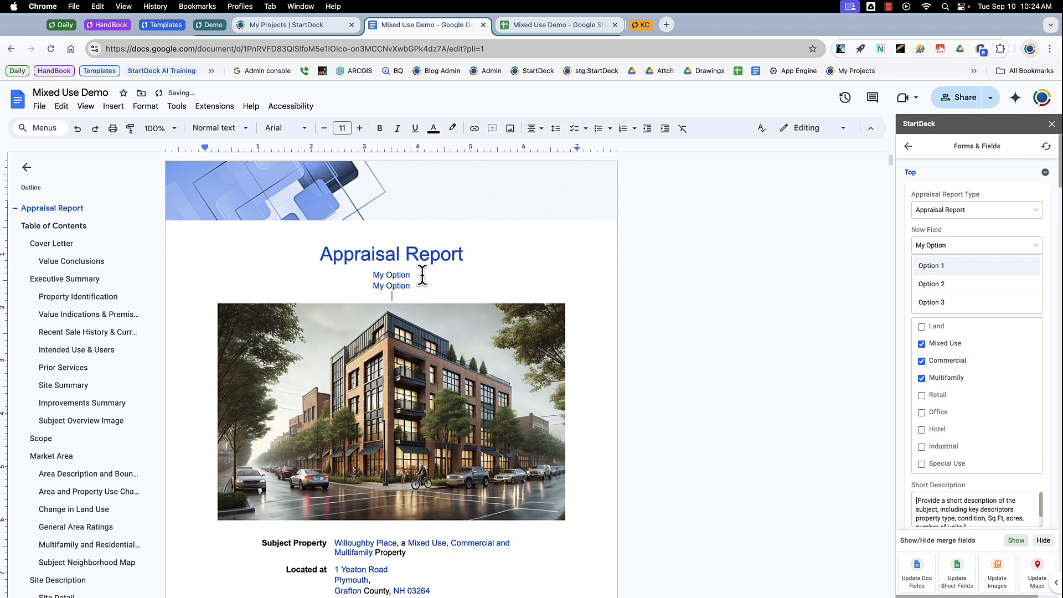
key("super+v")
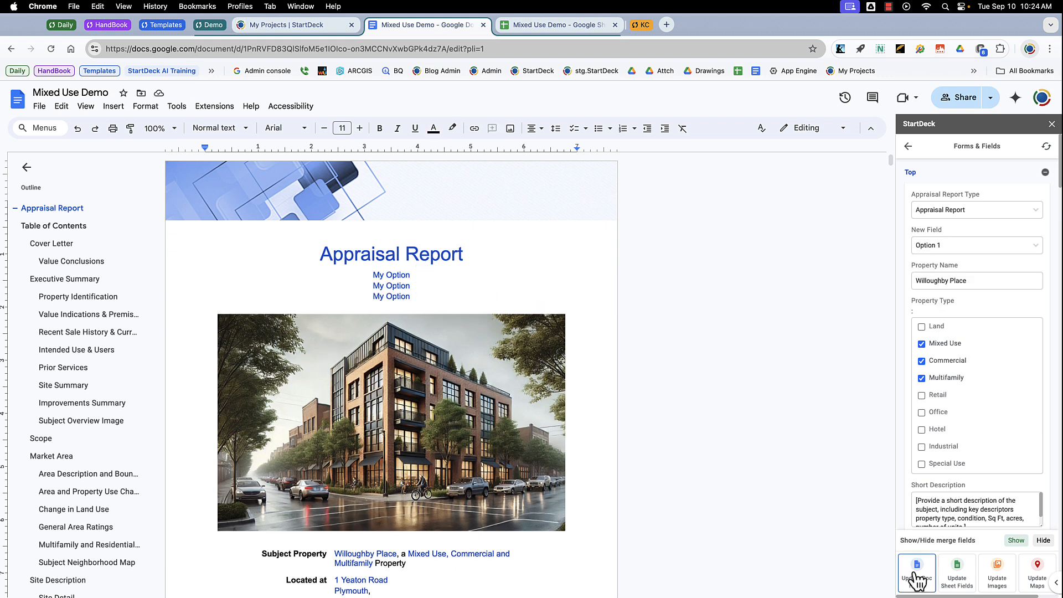
left_click(917, 579)
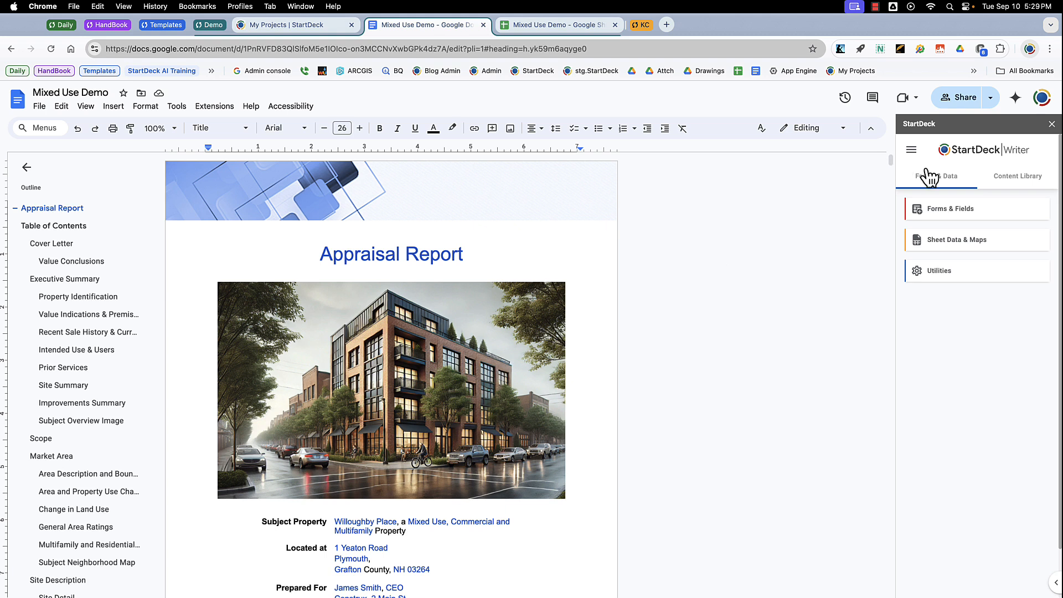
Open the Edit Fields utility.
left_click(947, 271)
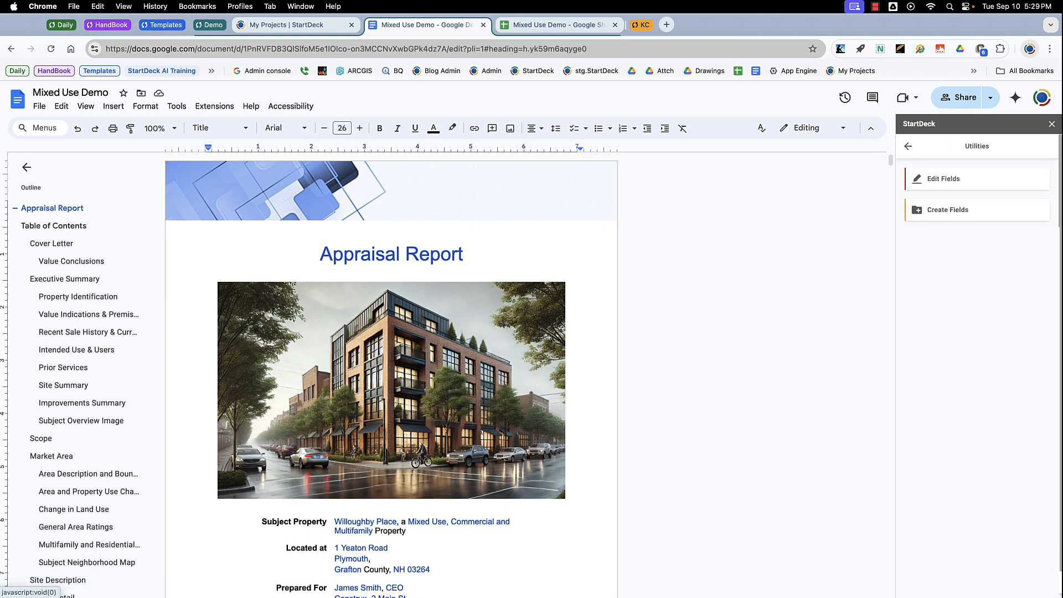
left_click(944, 179)
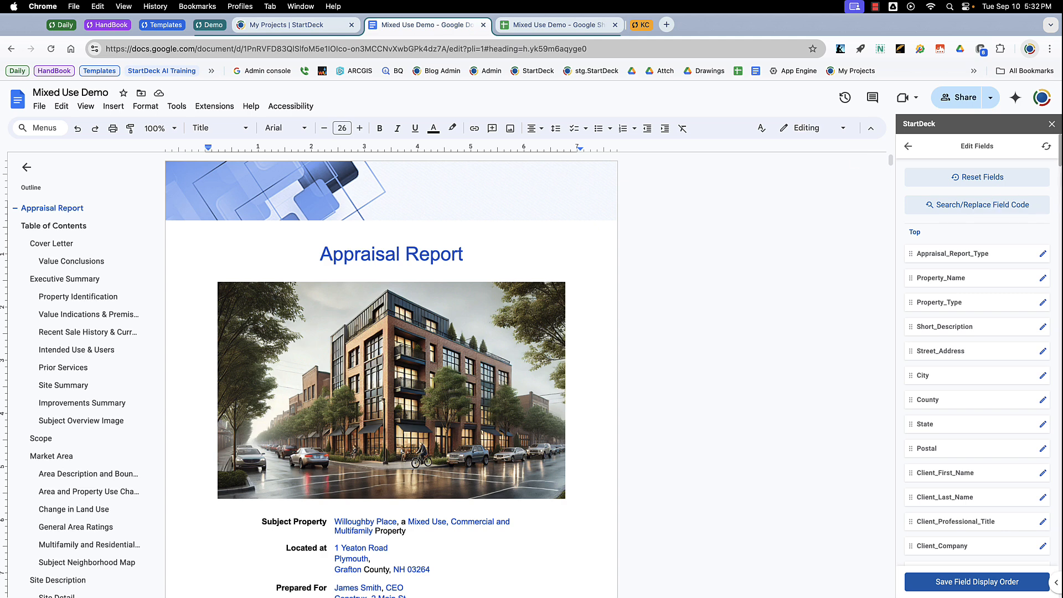
mouse_move(1060, 158)
left_mouse_down()
mouse_move(1062, 200)
mouse_move(1062, 157)
left_mouse_up()
Search the page for user and open the Intended_Use_of_Report field for editing.
left_click(1050, 48)
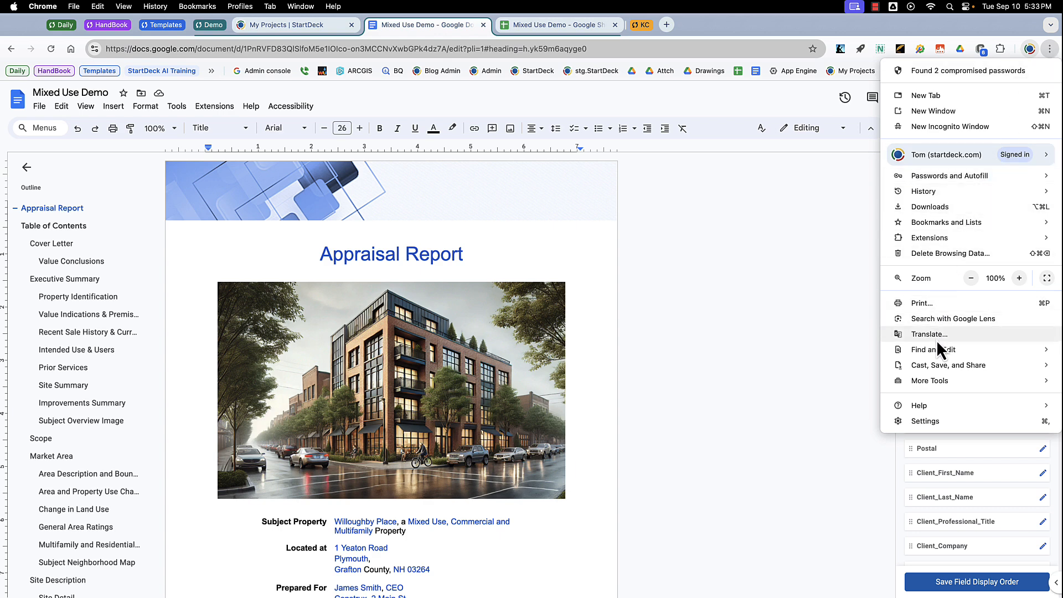
mouse_move(936, 348)
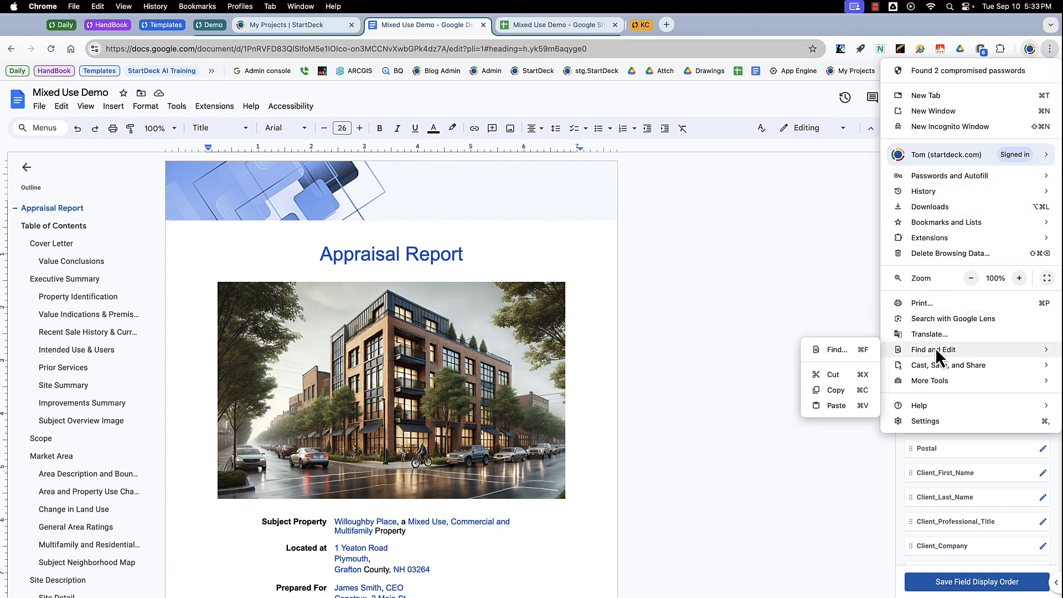
left_click(836, 350)
type("user")
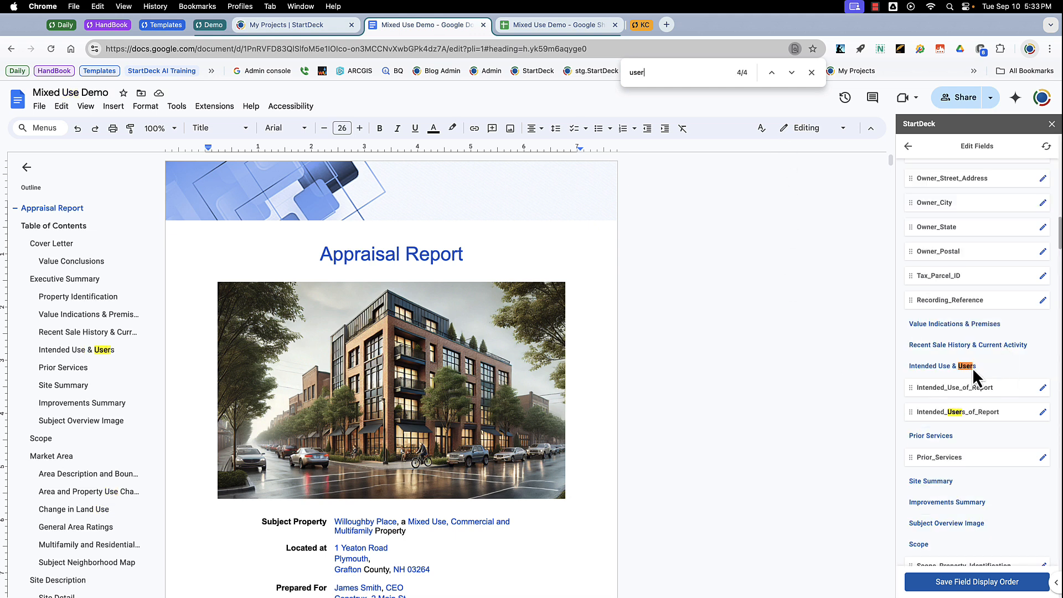
left_click(1043, 389)
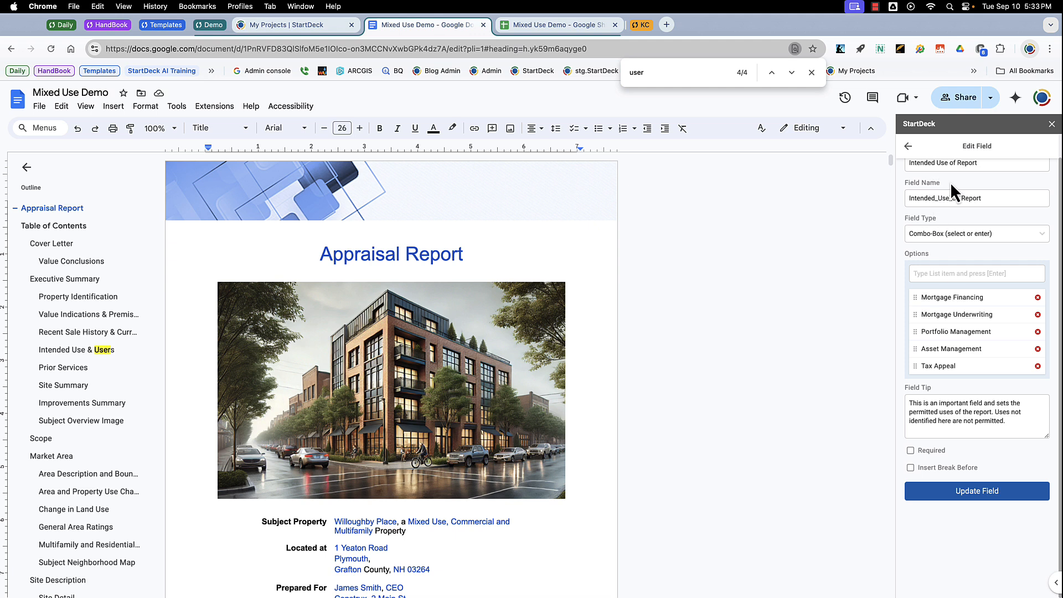
Add Estate Settlement as a new option to the Intended_Use_of_Report field and update the field.
scroll(949, 194, "up", 1)
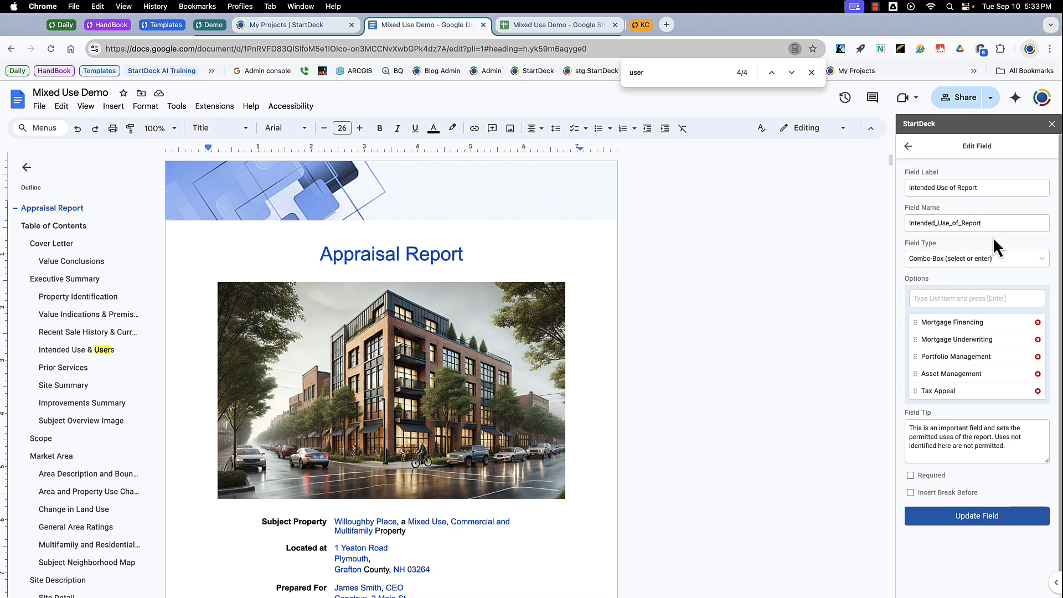
left_click_drag(983, 224, 909, 224)
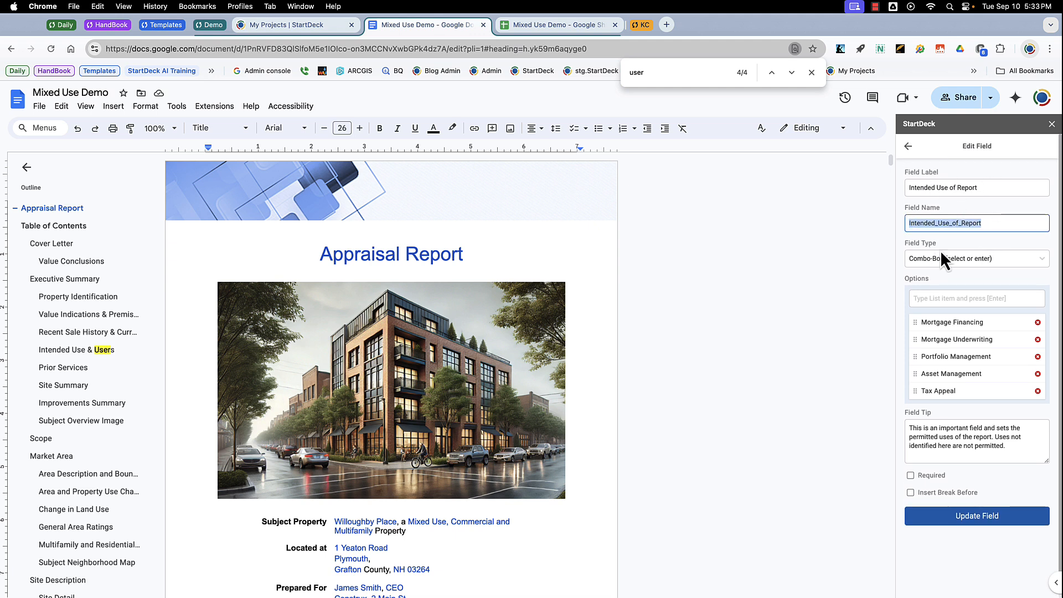
left_click(983, 298)
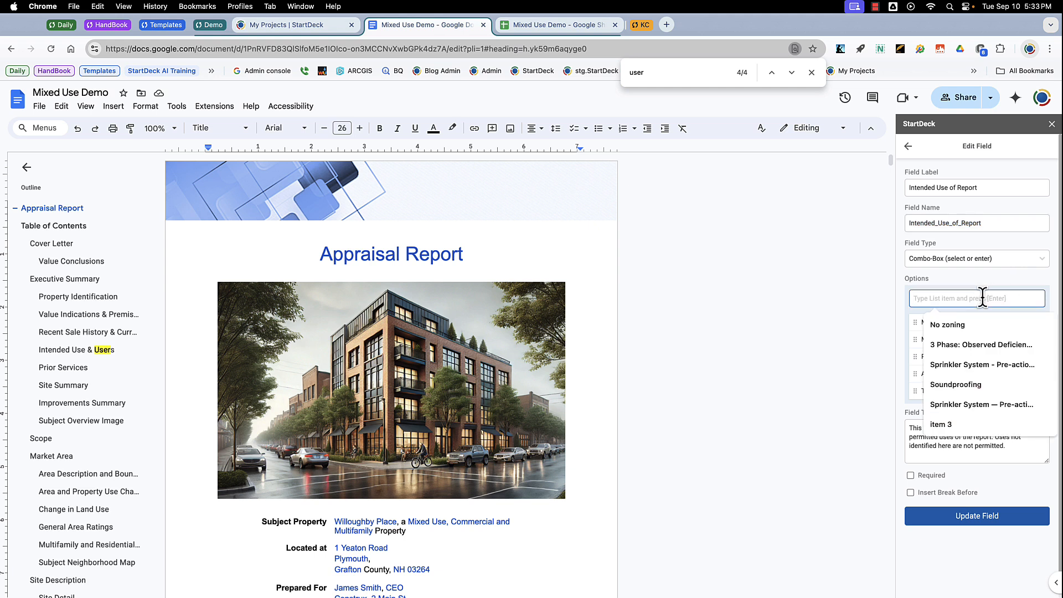
type("Estate Settlement")
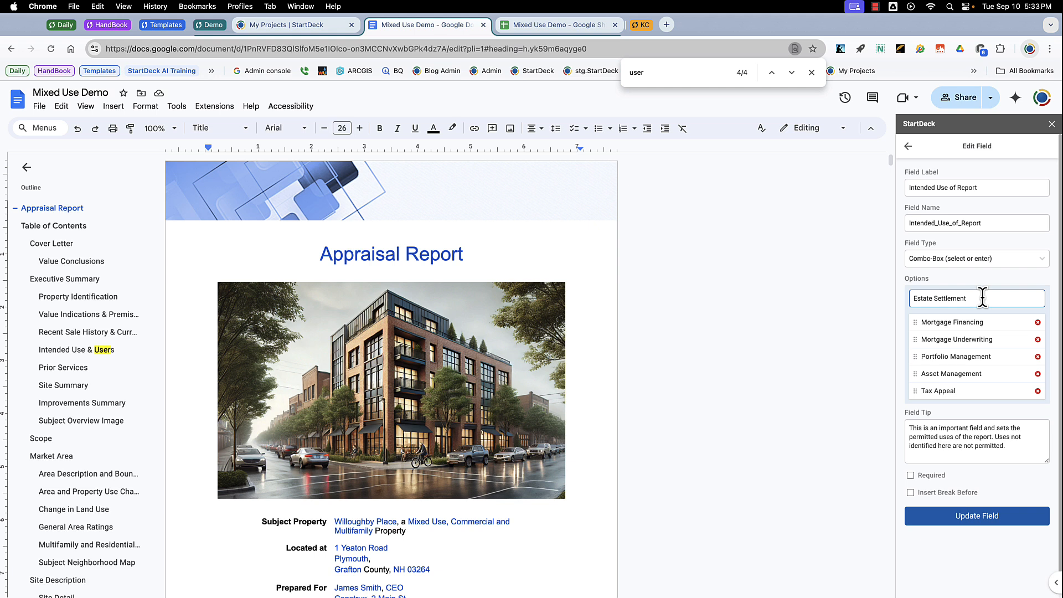
key("Return")
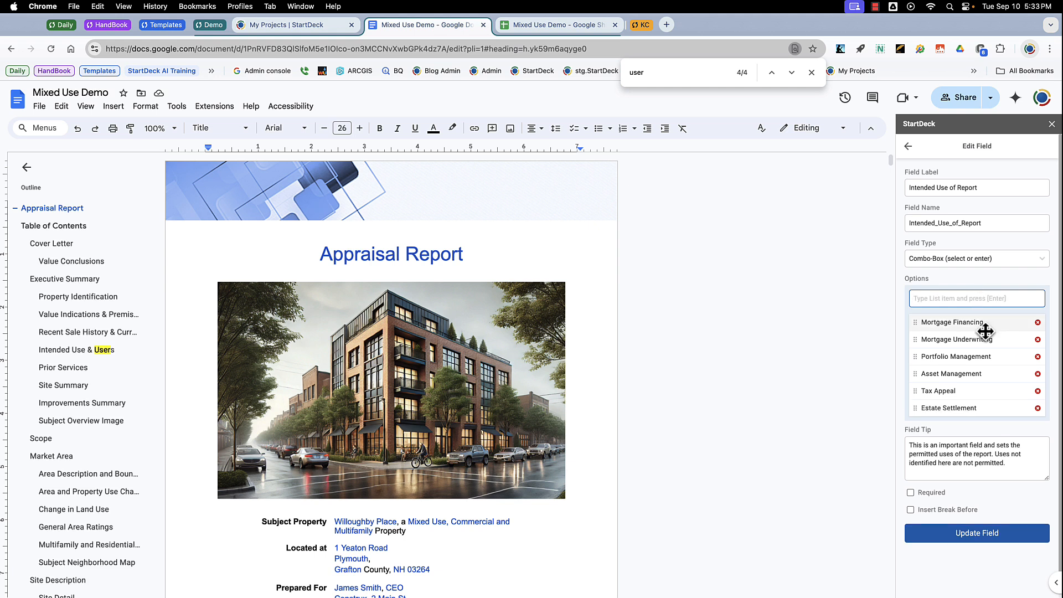
left_click(978, 533)
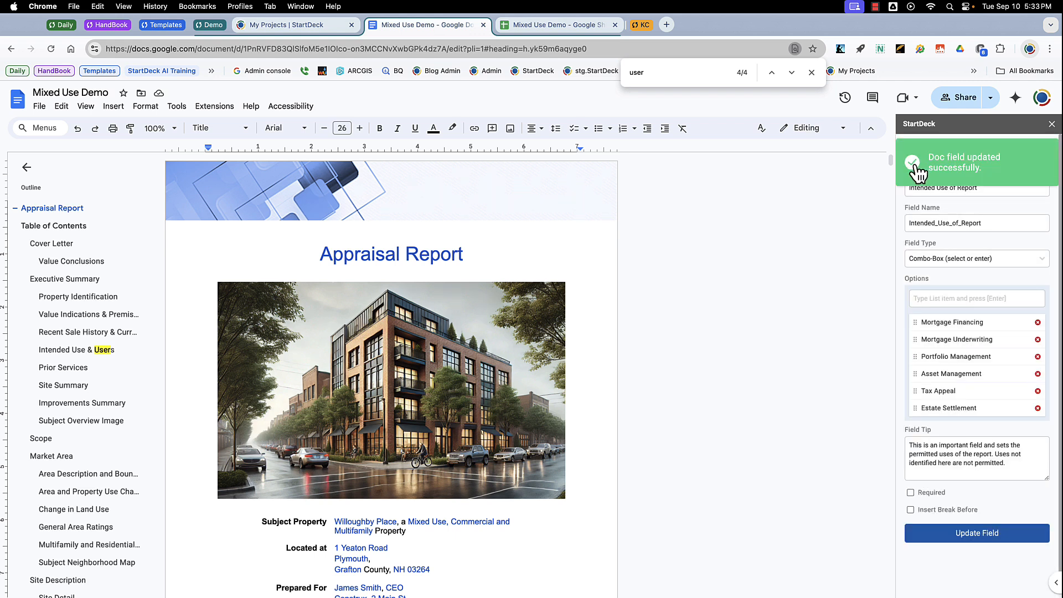
Return to Forms & Fields and open the Intended Use of Report options under Intended Use & Users.
left_click(907, 149)
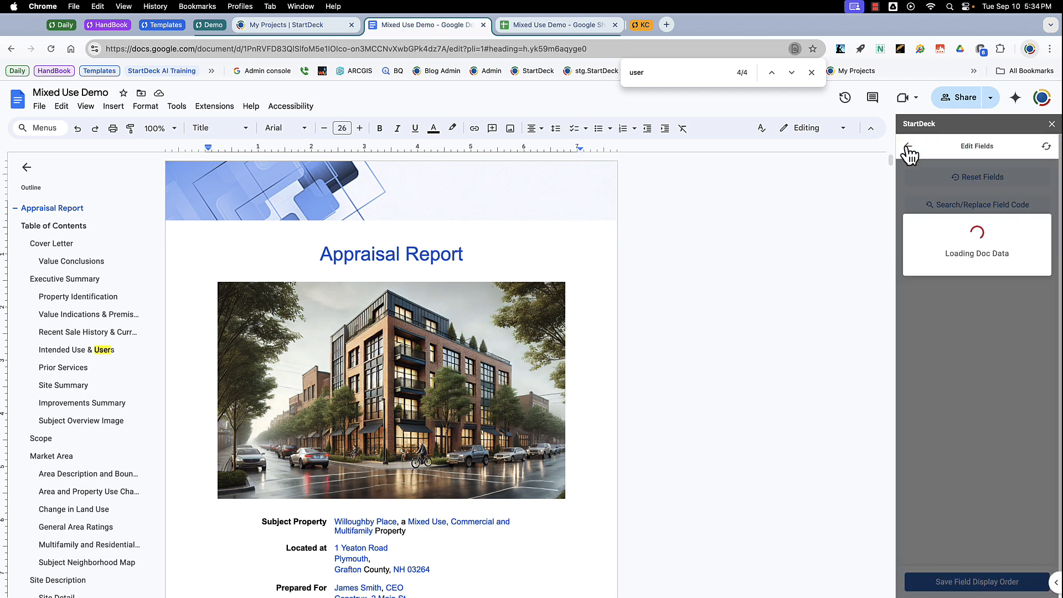
left_click(907, 147)
left_click(964, 214)
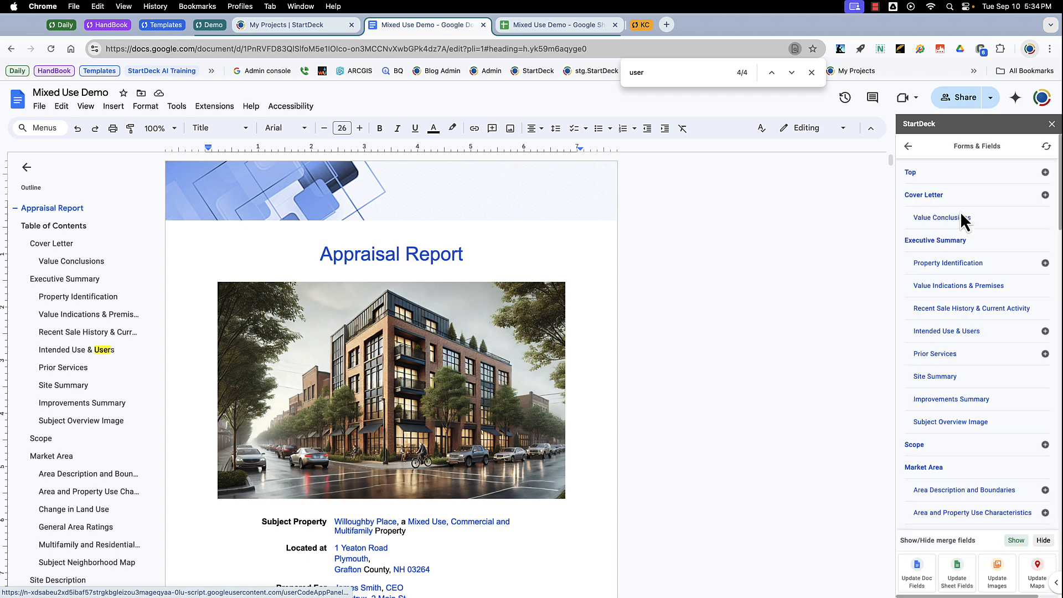
scroll(1055, 238, "down", 2)
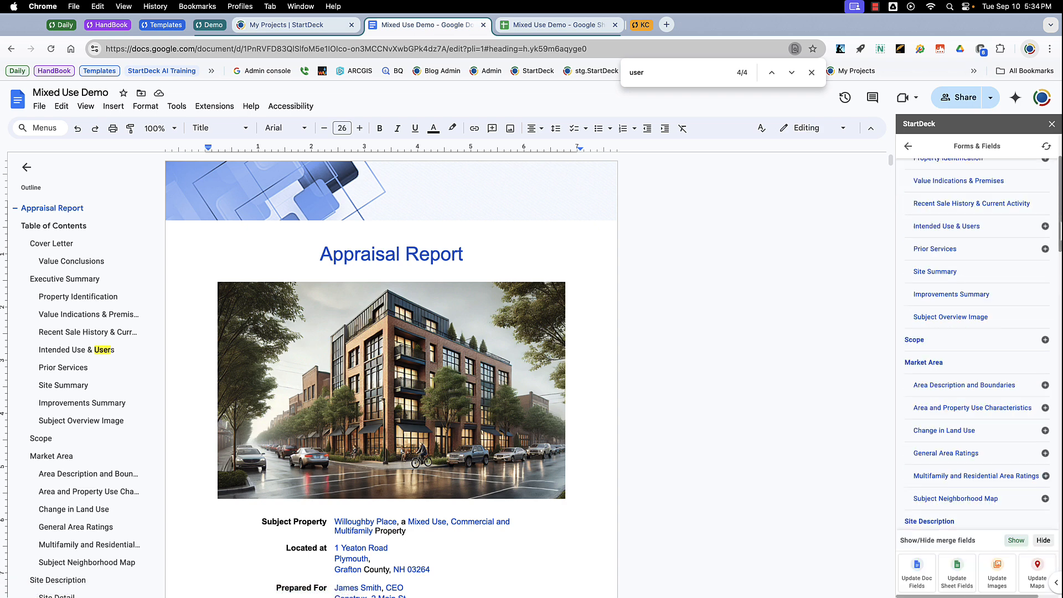
left_click(1046, 226)
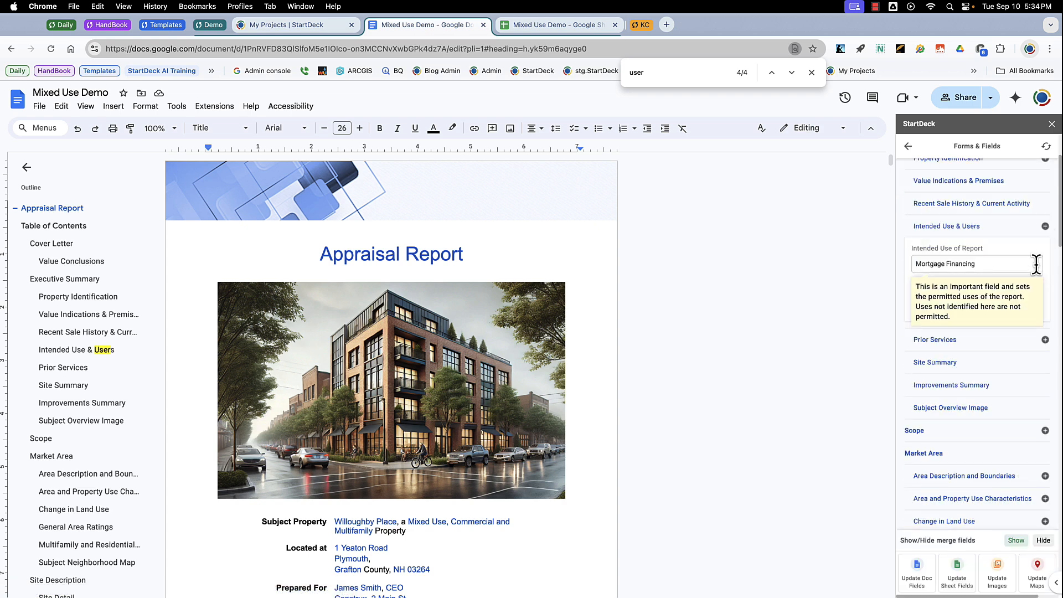
left_click(1035, 264)
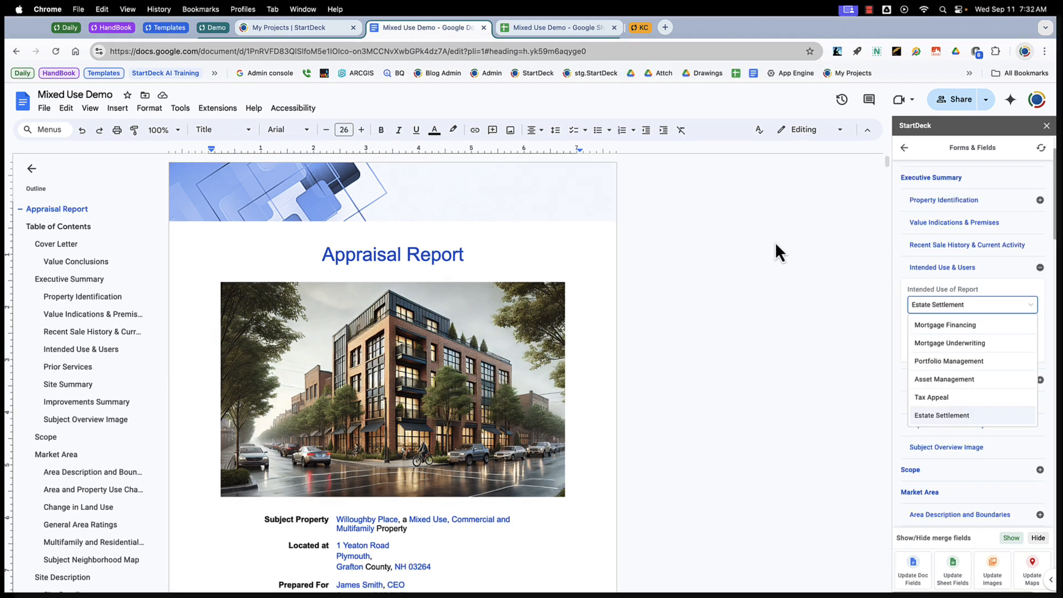
Go back to the main menu and open the Edit Fields utility.
left_click(904, 148)
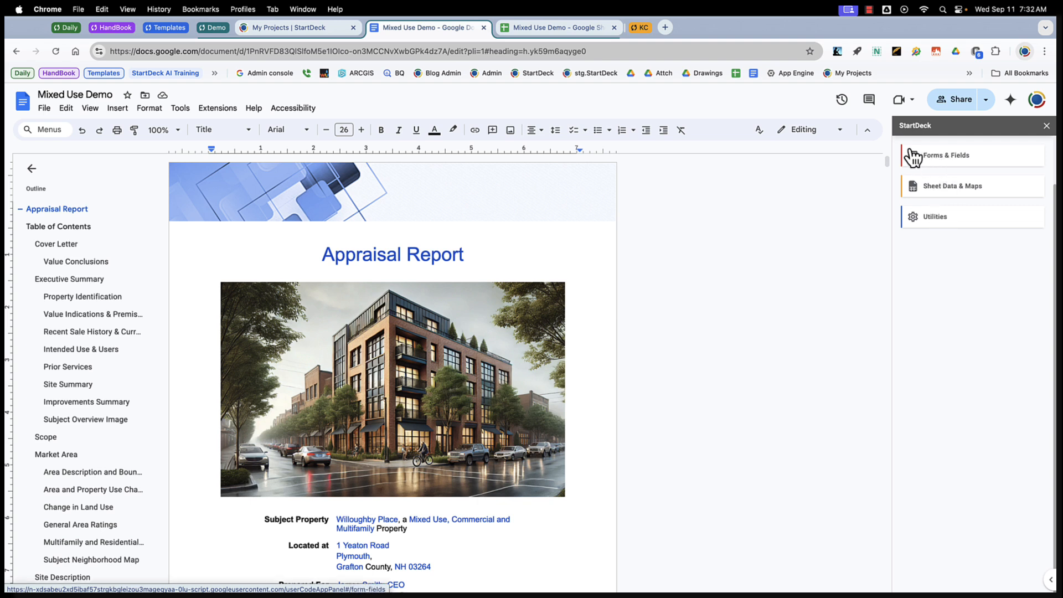
left_click(940, 218)
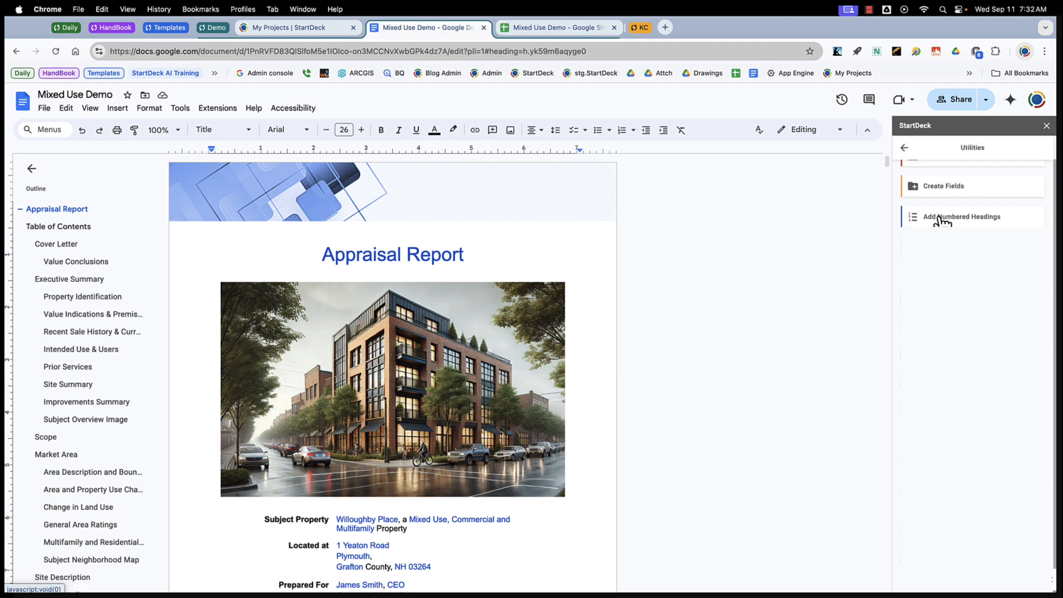
left_click(940, 188)
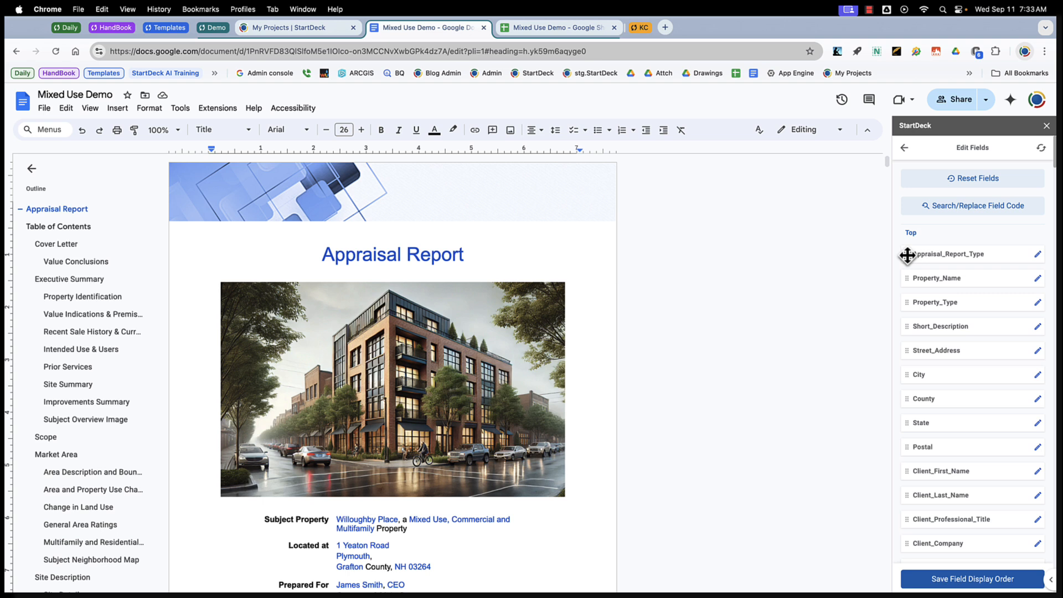
Review the field list in Edit Fields across its sections, then return to Forms & Fields.
mouse_move(907, 255)
left_mouse_down()
mouse_move(908, 288)
mouse_move(912, 251)
left_mouse_up()
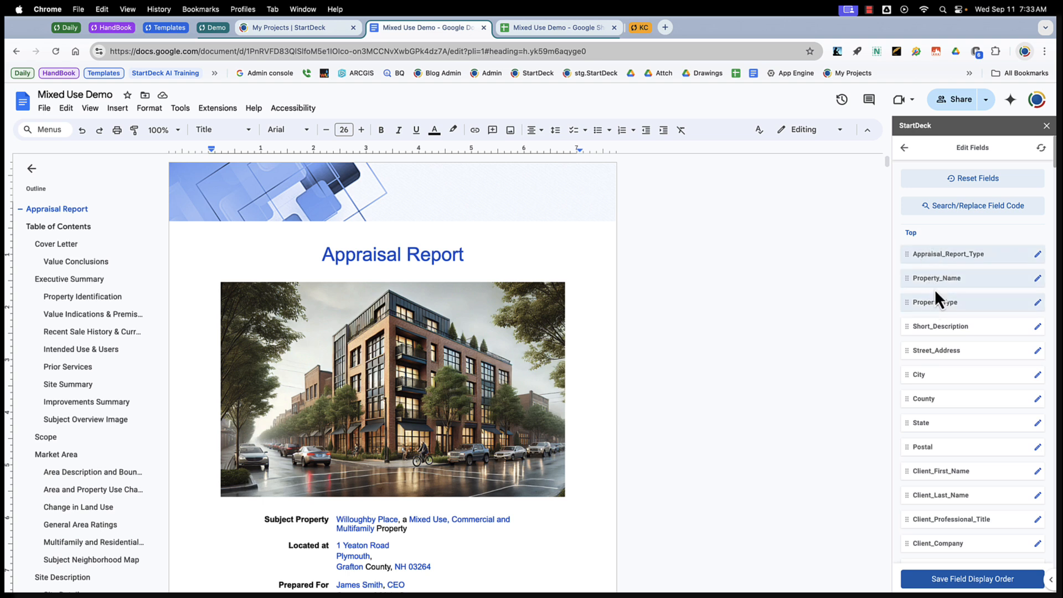
mouse_move(917, 258)
left_mouse_down()
mouse_move(921, 314)
mouse_move(914, 251)
left_mouse_up()
scroll(935, 284, "down", 8)
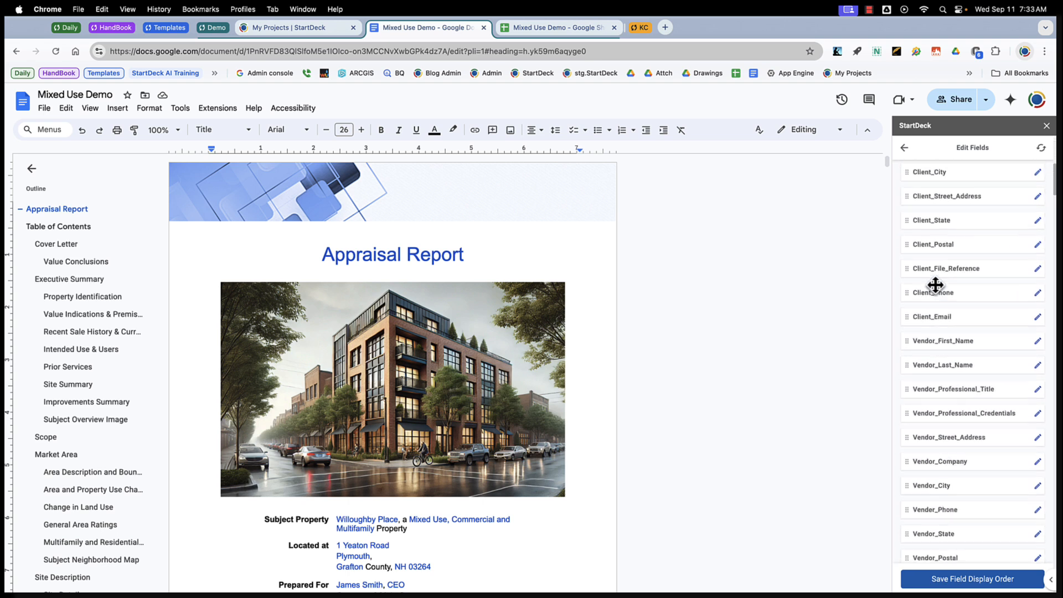
scroll(935, 285, "down", 10)
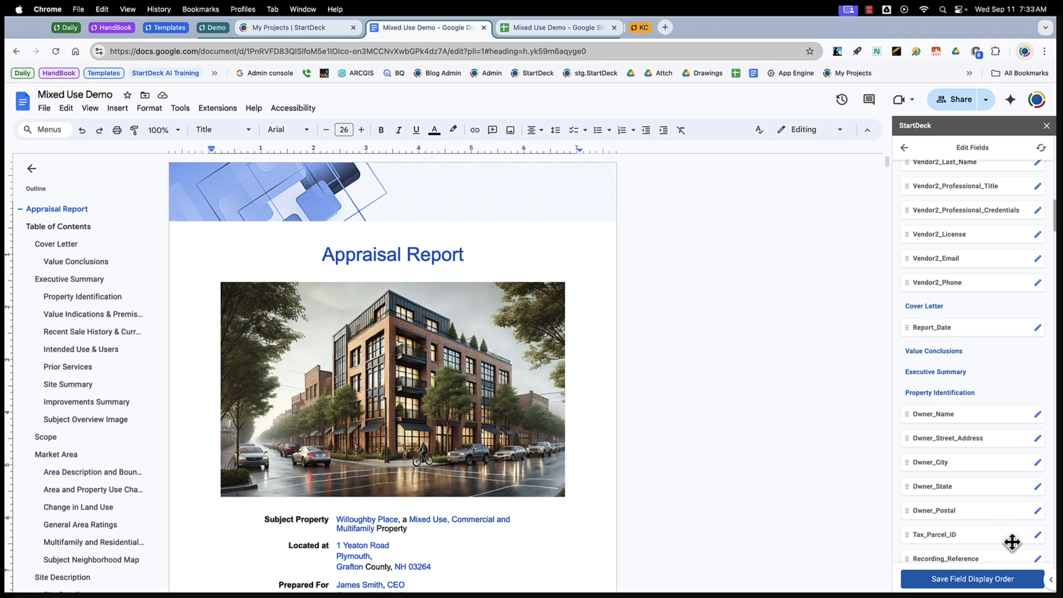
left_click(904, 149)
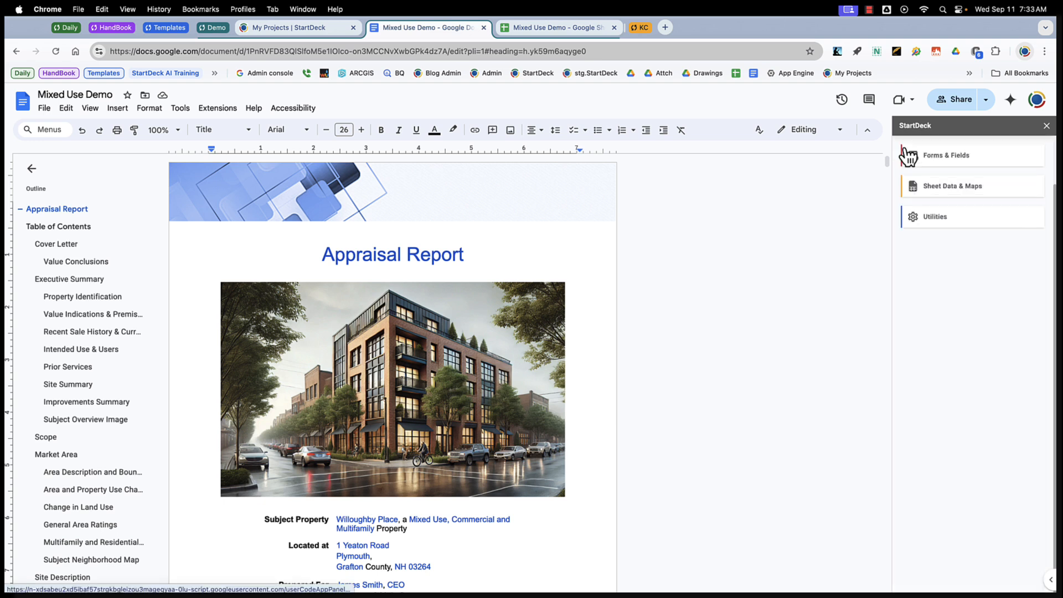
left_click(917, 156)
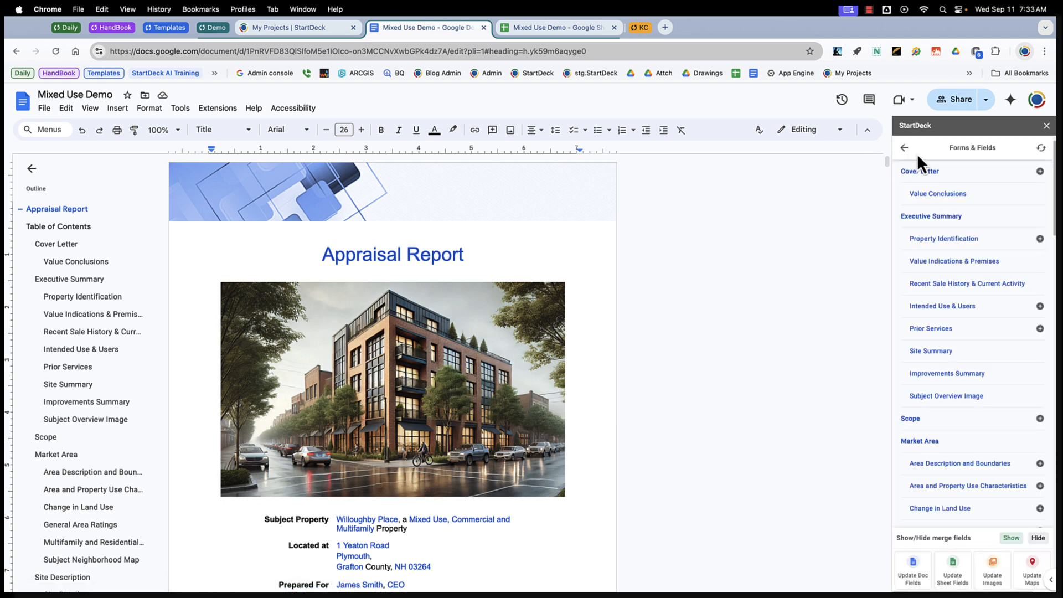